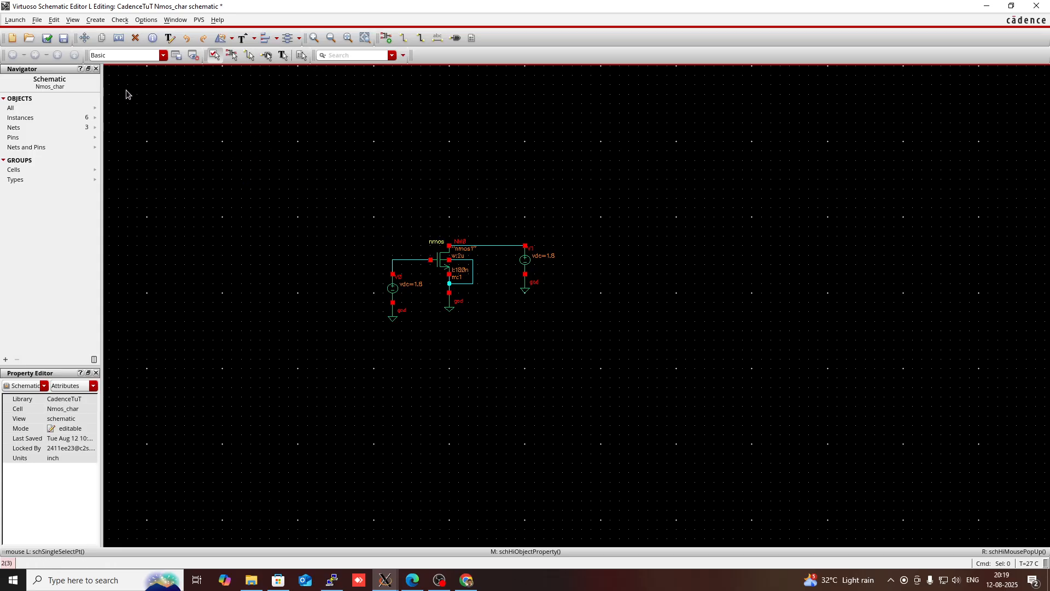
Launch ADE L for the Nmos_char schematic
click(15, 19)
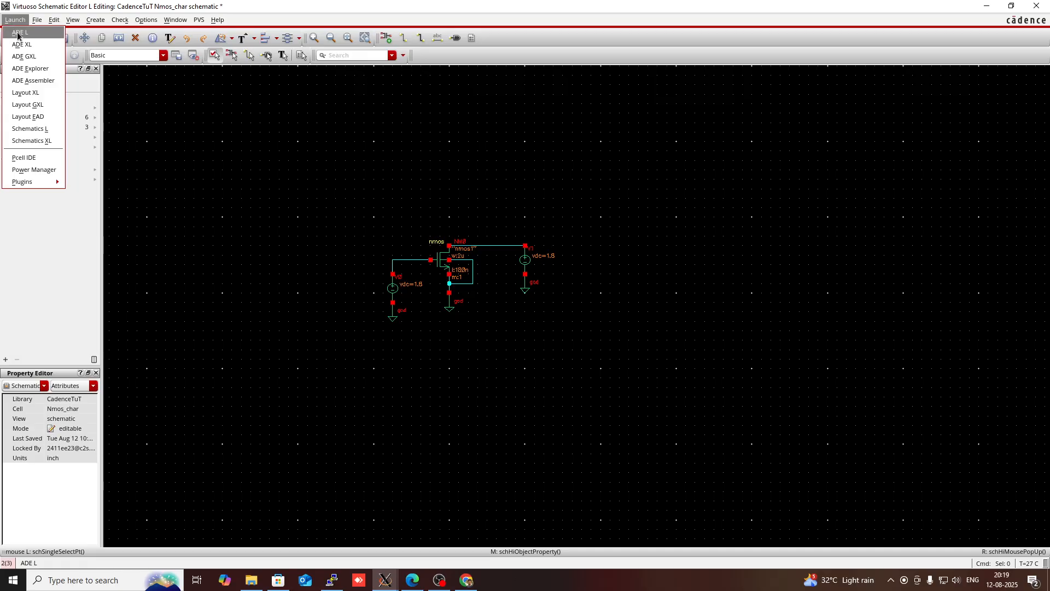
click(18, 34)
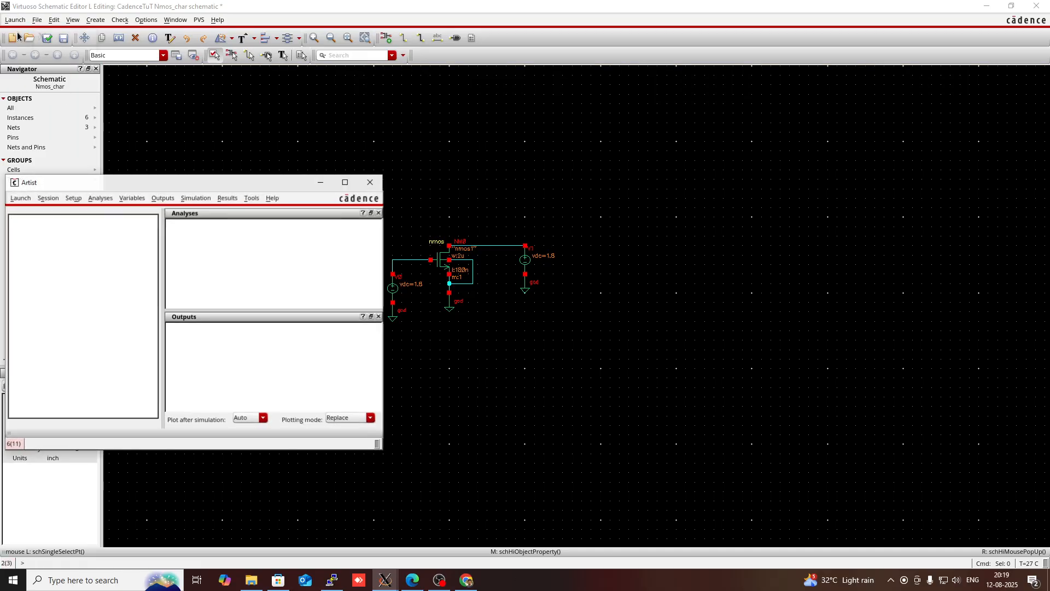
Open the analysis setup and choose the dc analysis type
right_click(196, 271)
click(225, 267)
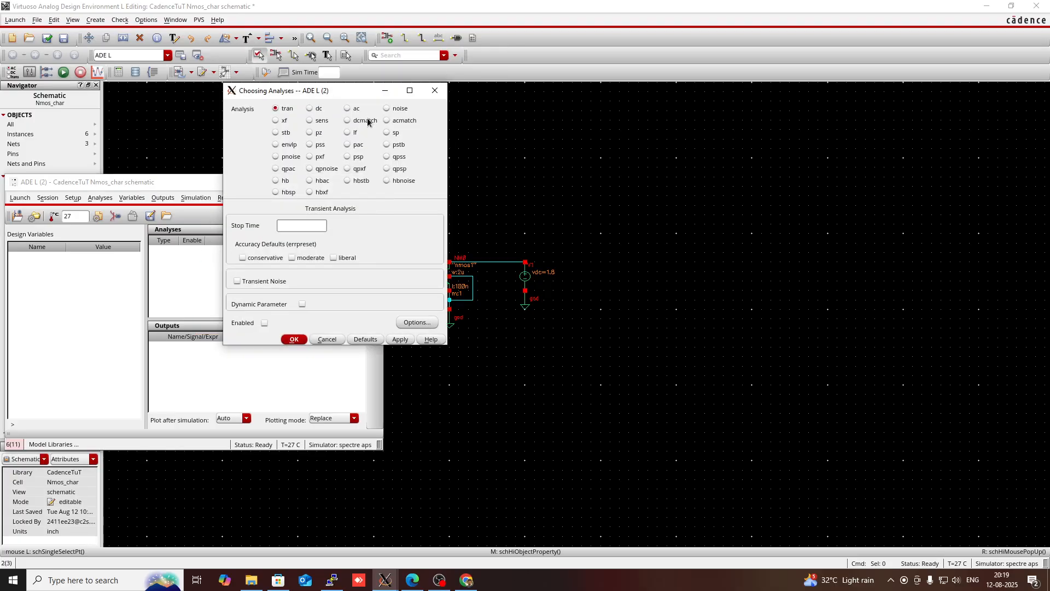
click(311, 109)
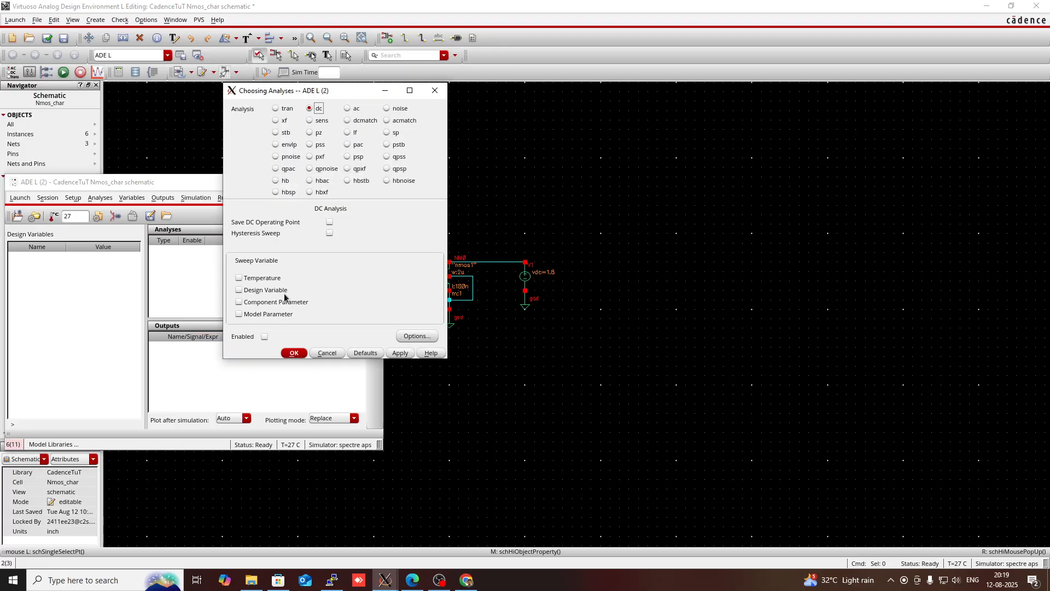
Sweep a component parameter, picking the gate source V0 from the schematic and its dc parameter
click(239, 302)
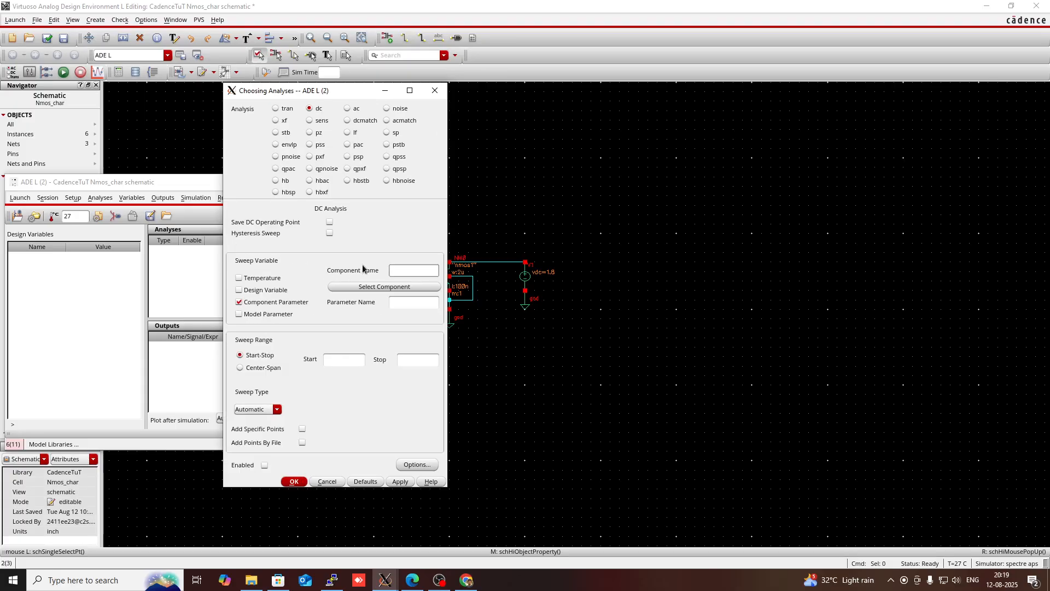
click(396, 273)
click(394, 288)
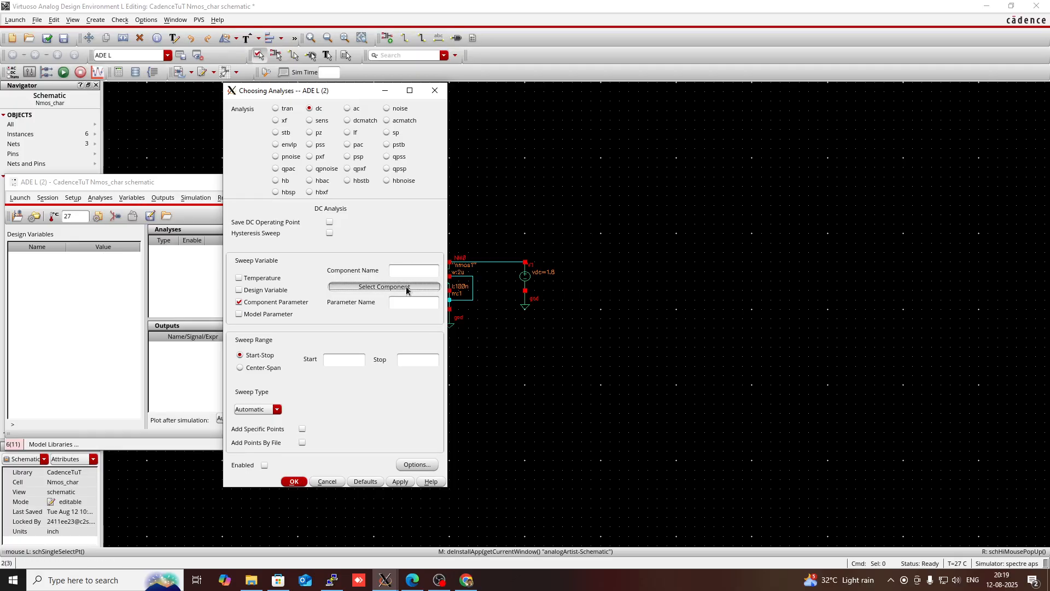
click(407, 288)
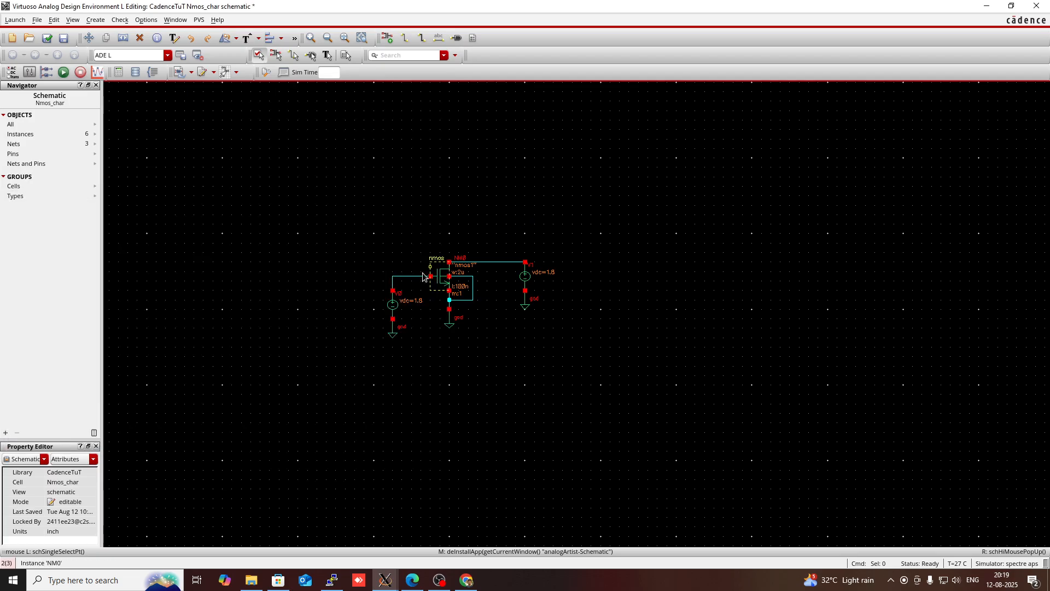
click(396, 305)
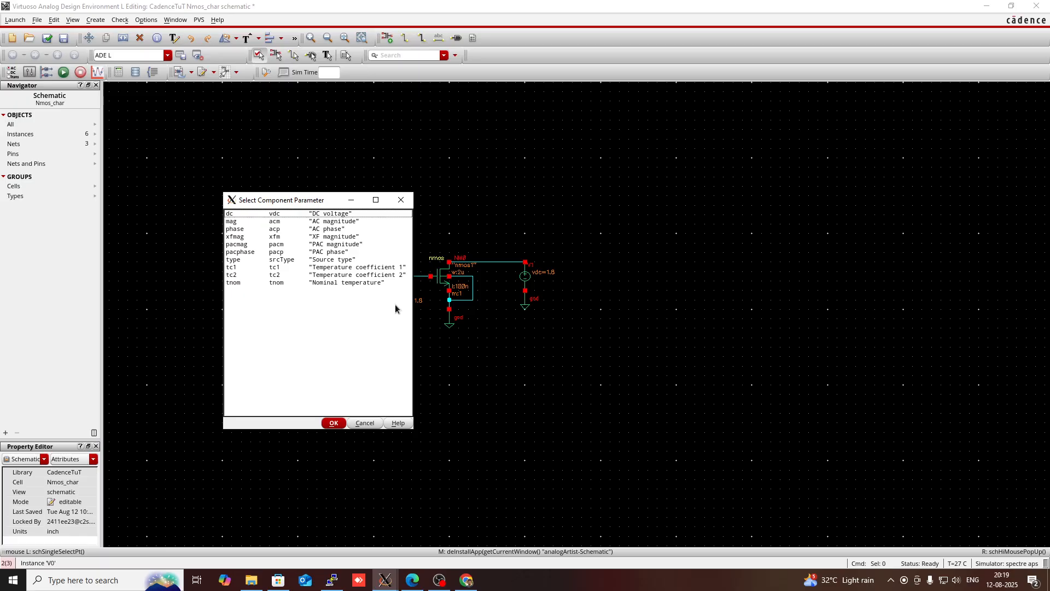
click(262, 212)
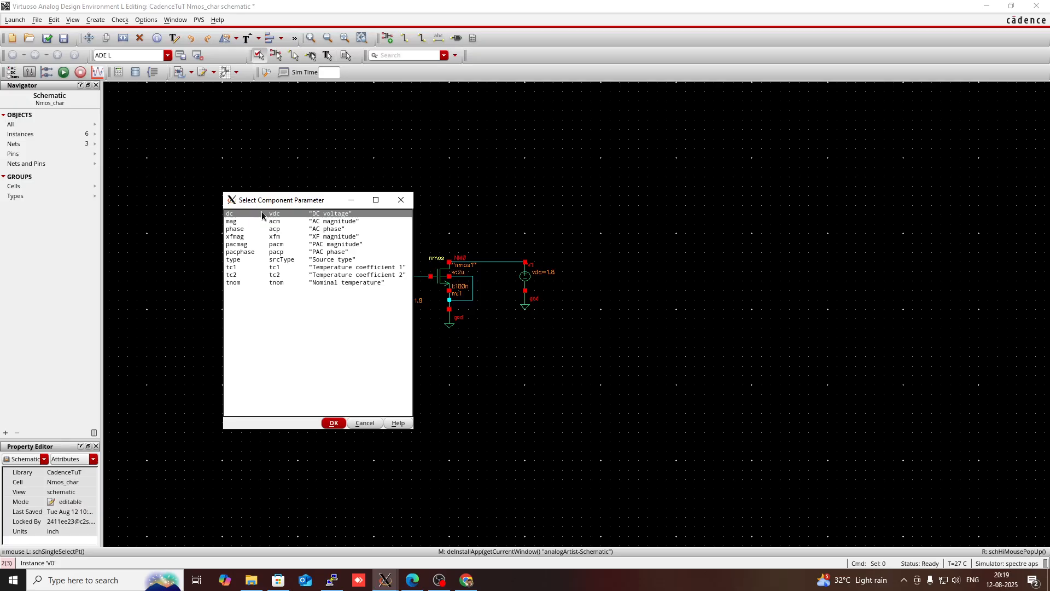
click(333, 423)
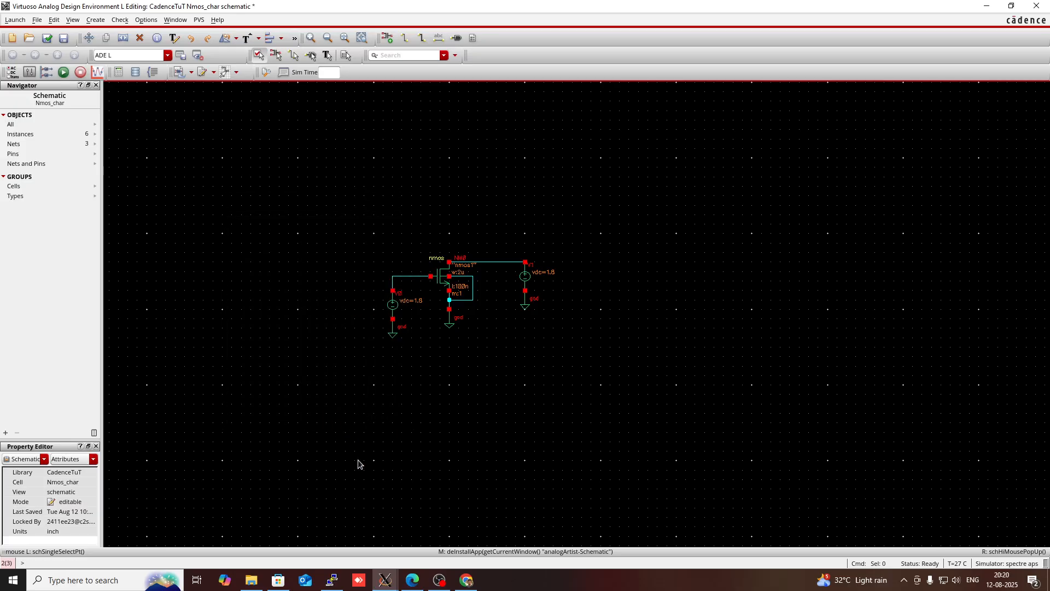
mouse_move(386, 580)
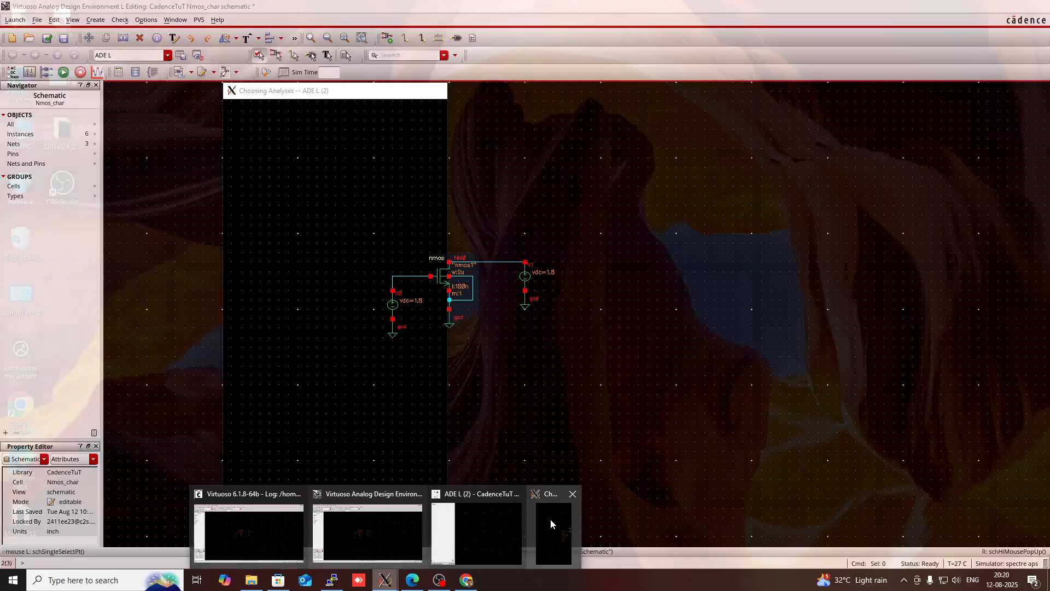
click(550, 519)
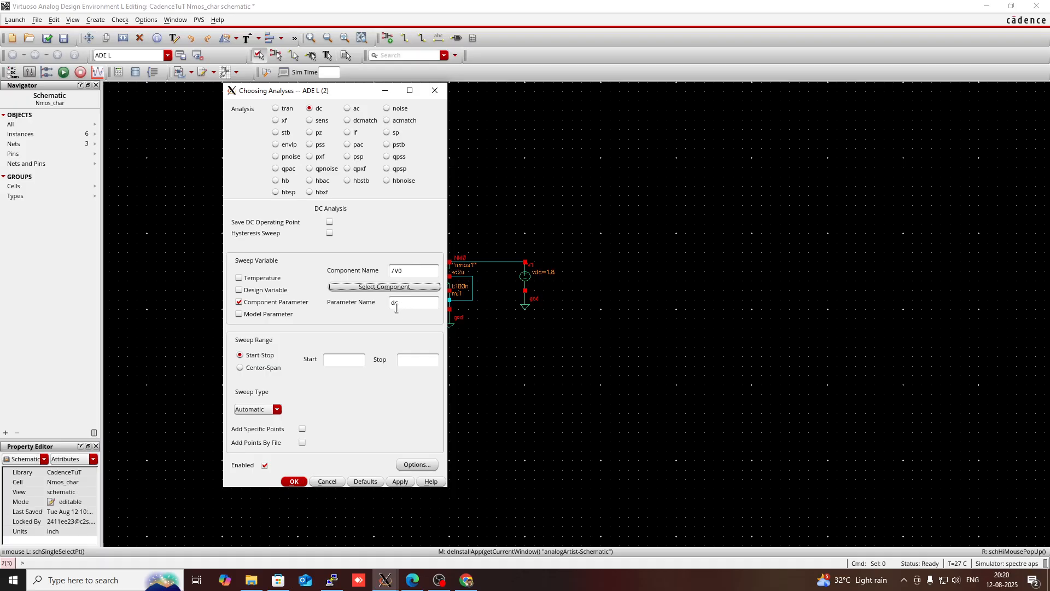
Set the sweep range from start 0 to stop 1.8 and confirm the dc analysis
click(349, 359)
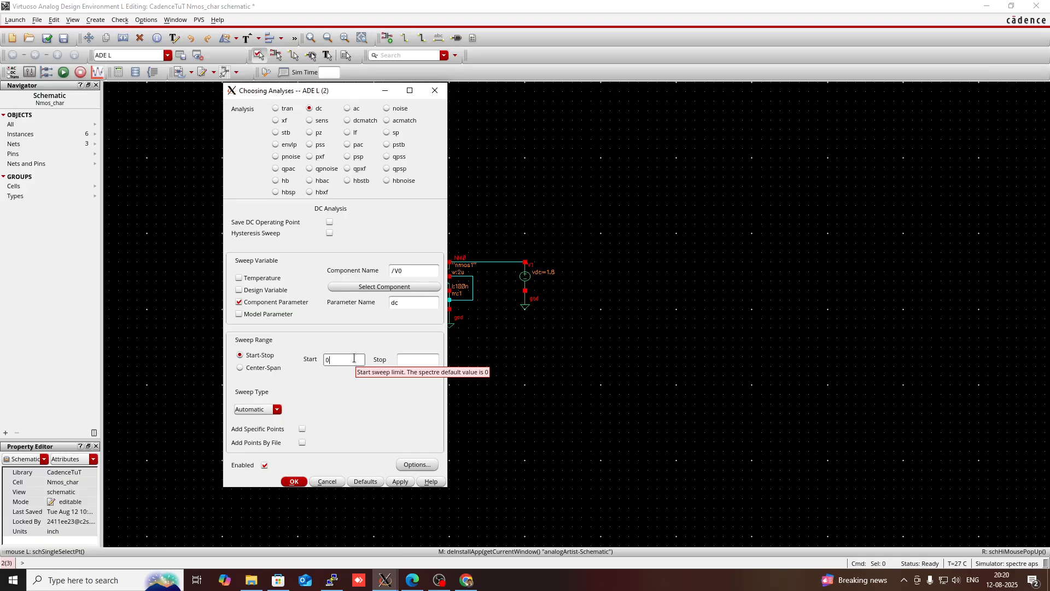
click(403, 361)
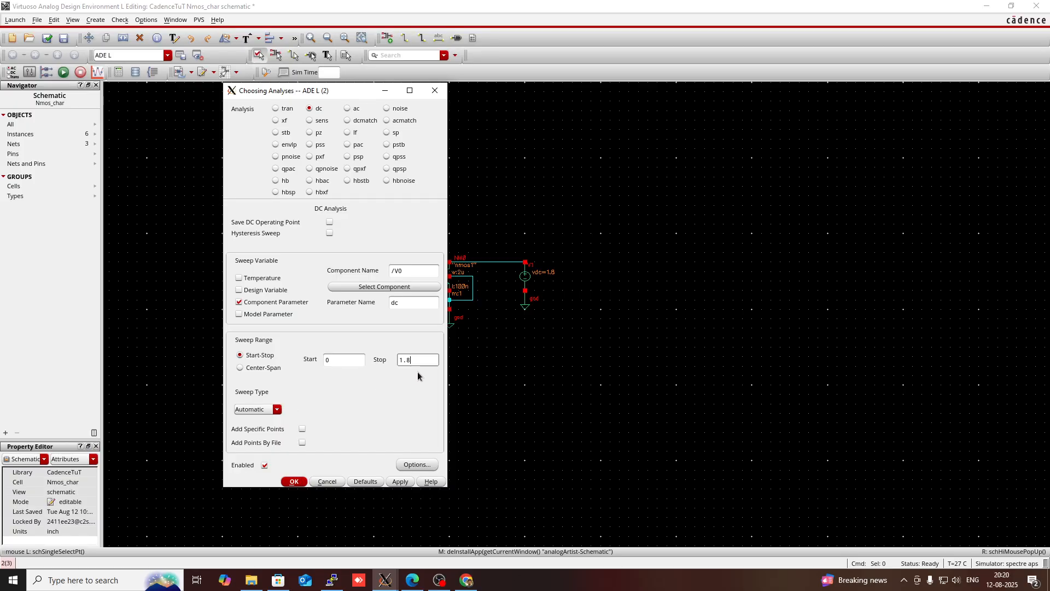
click(293, 484)
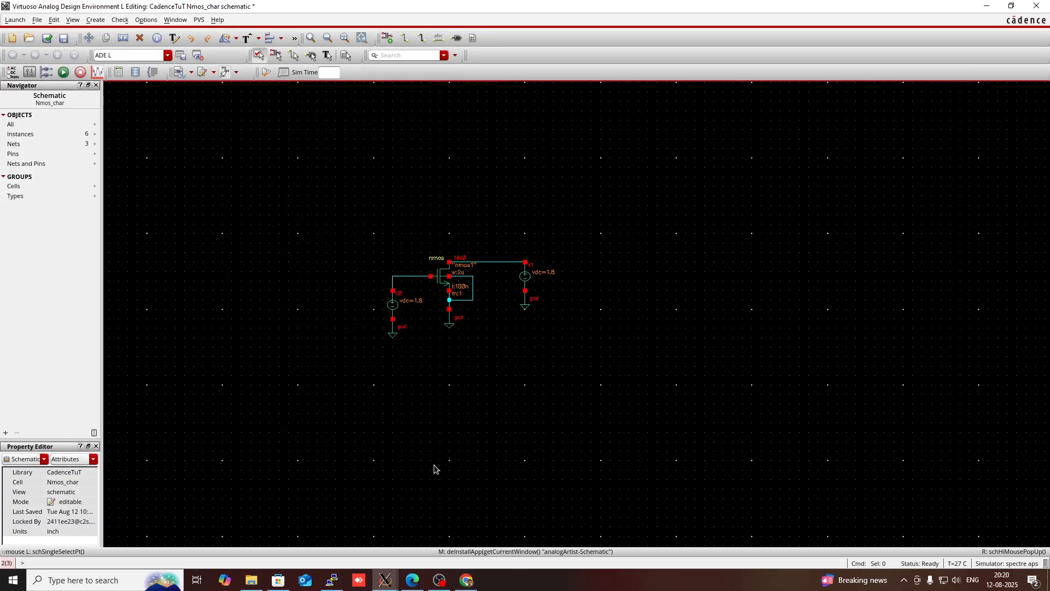
Add the NMOS drain terminal NM0/D, selected on the schematic, as a plotted output
mouse_move(386, 580)
click(488, 538)
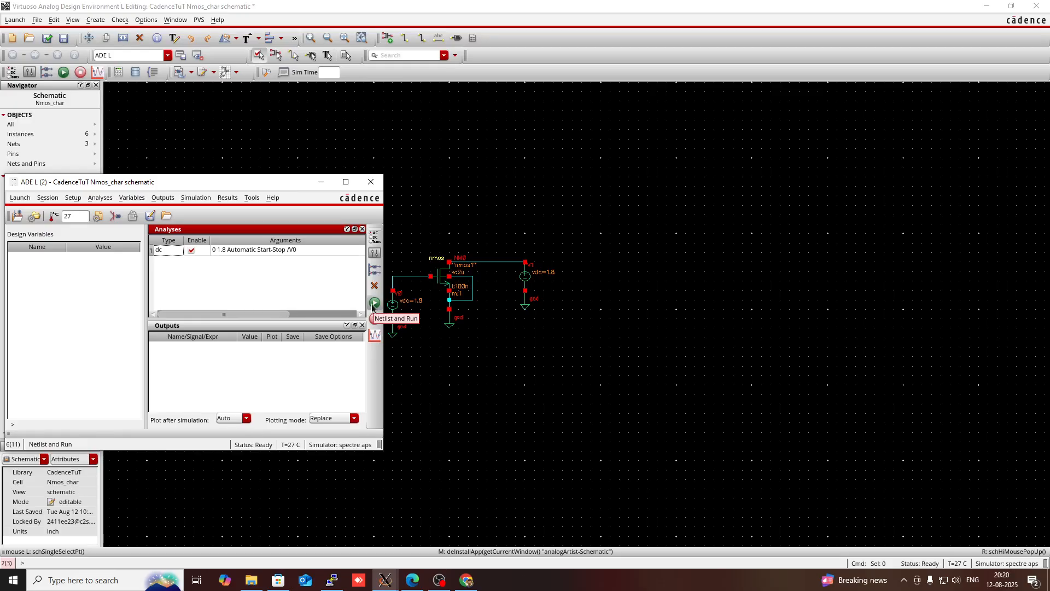
right_click(305, 373)
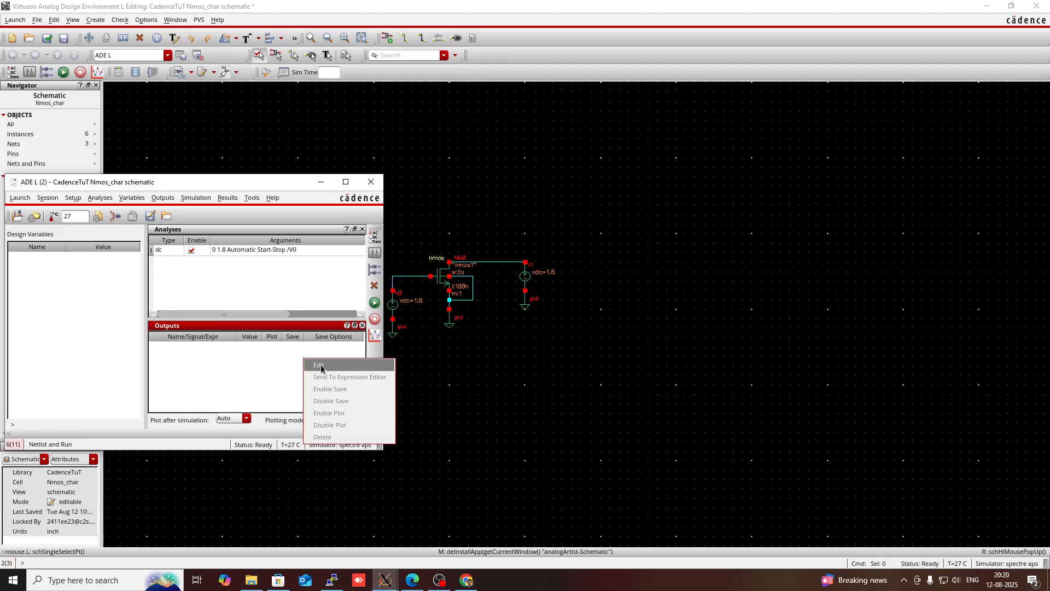
click(319, 365)
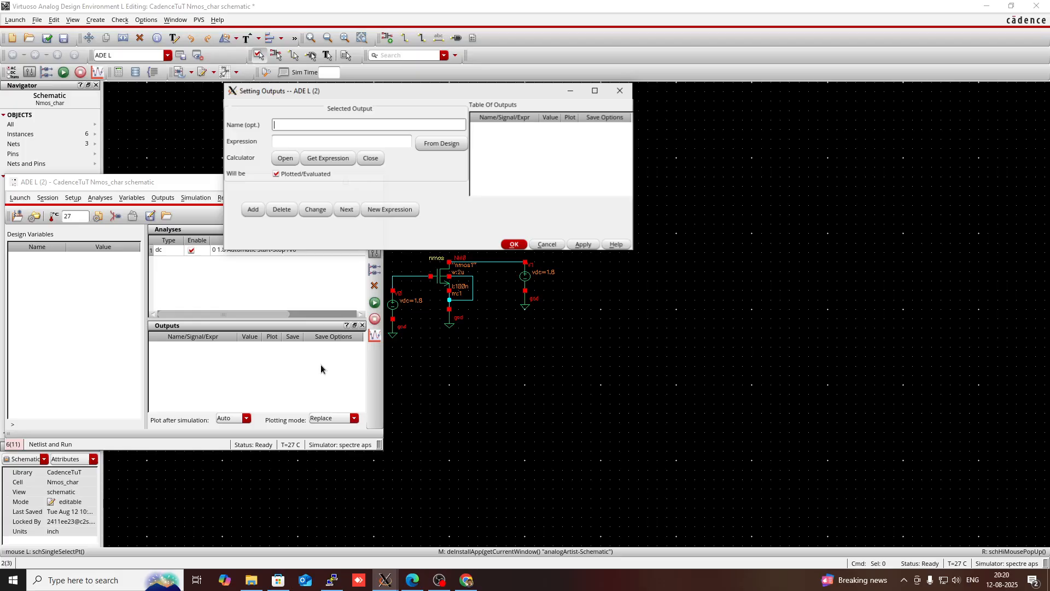
click(434, 146)
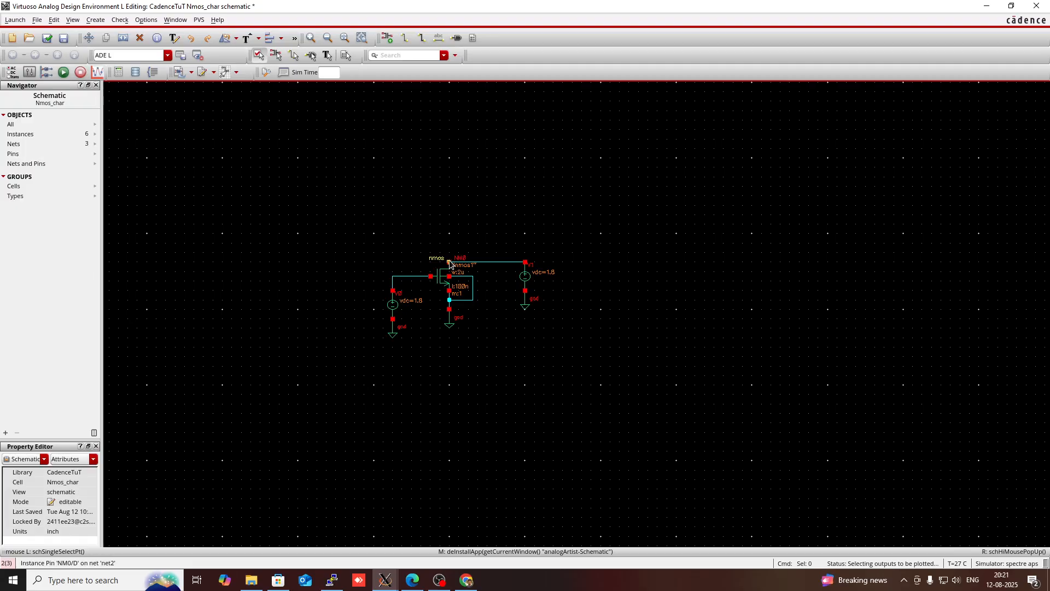
click(449, 263)
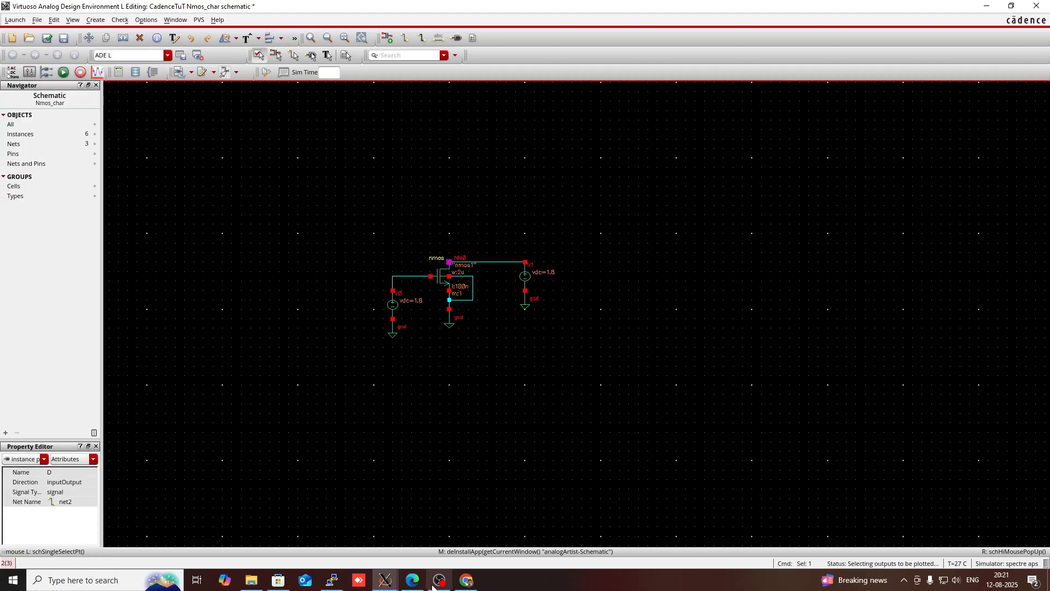
click(386, 580)
click(564, 528)
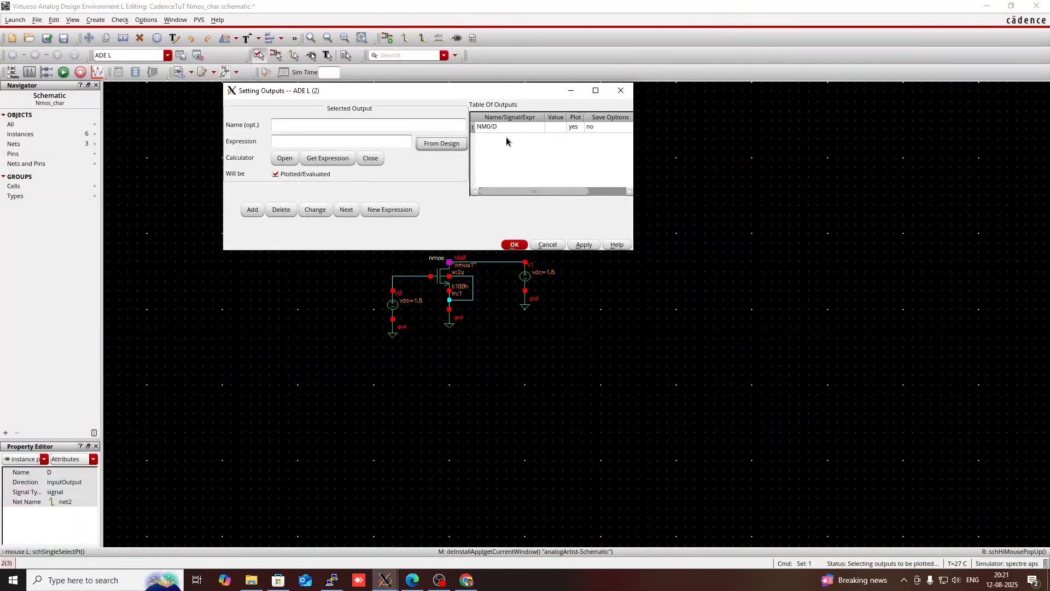
click(515, 245)
mouse_move(385, 580)
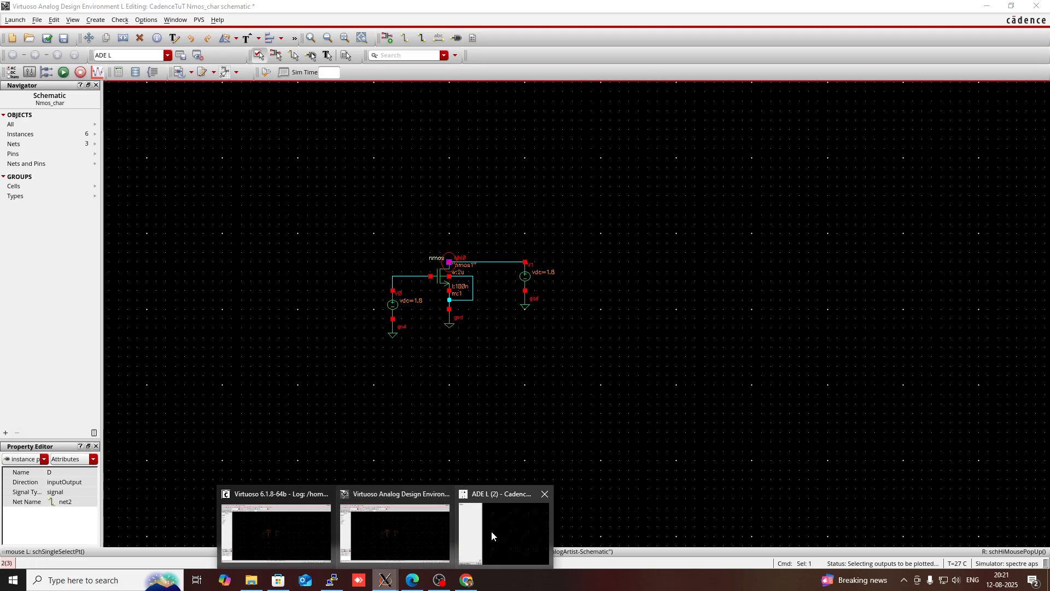
click(492, 531)
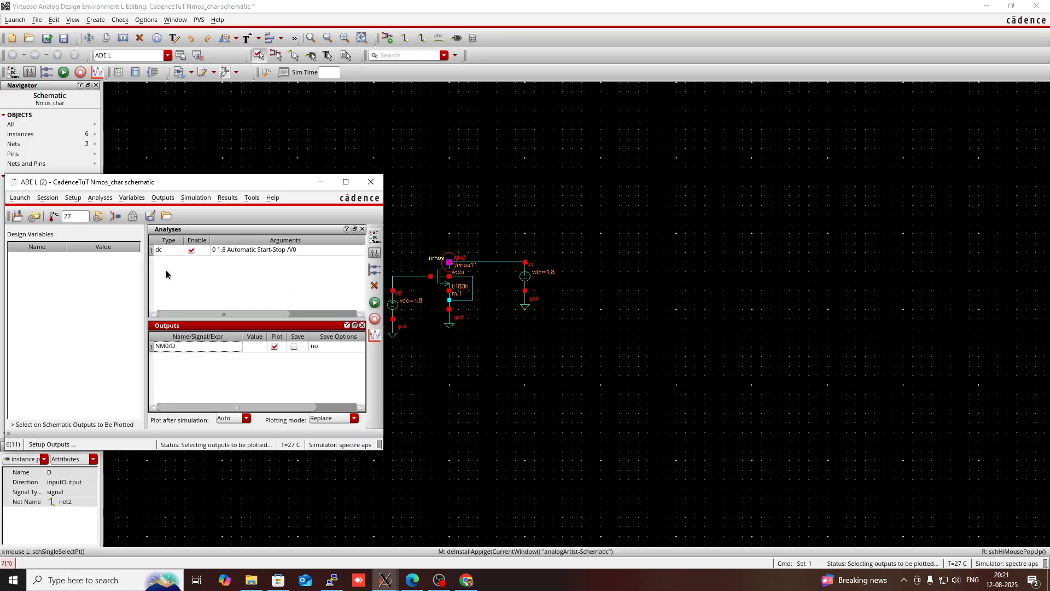
In the model library setup, disable the gpdk090 and cds_ff_mpt model files and confirm
click(72, 198)
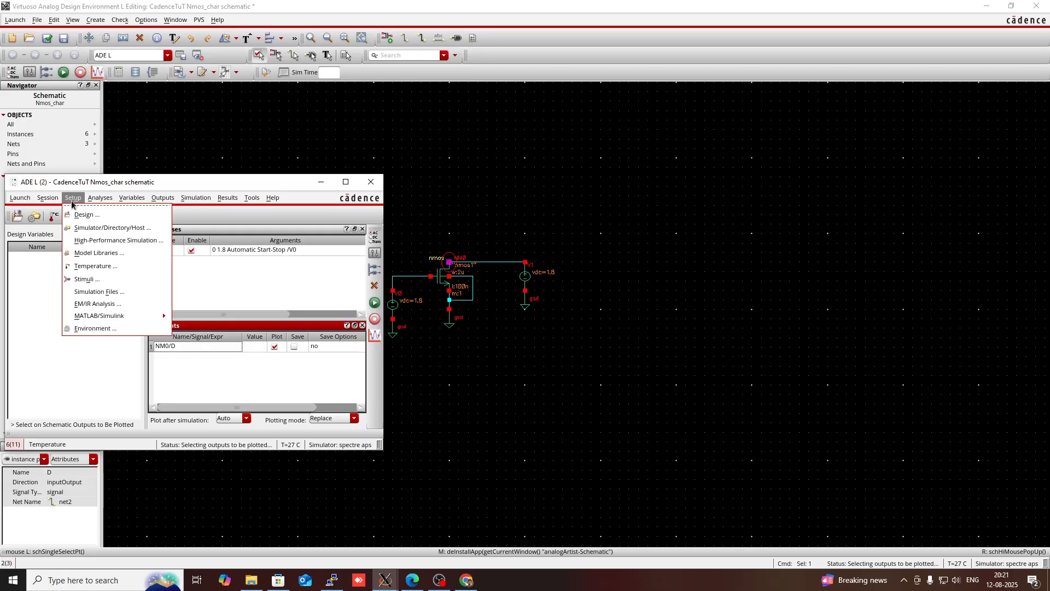
click(86, 253)
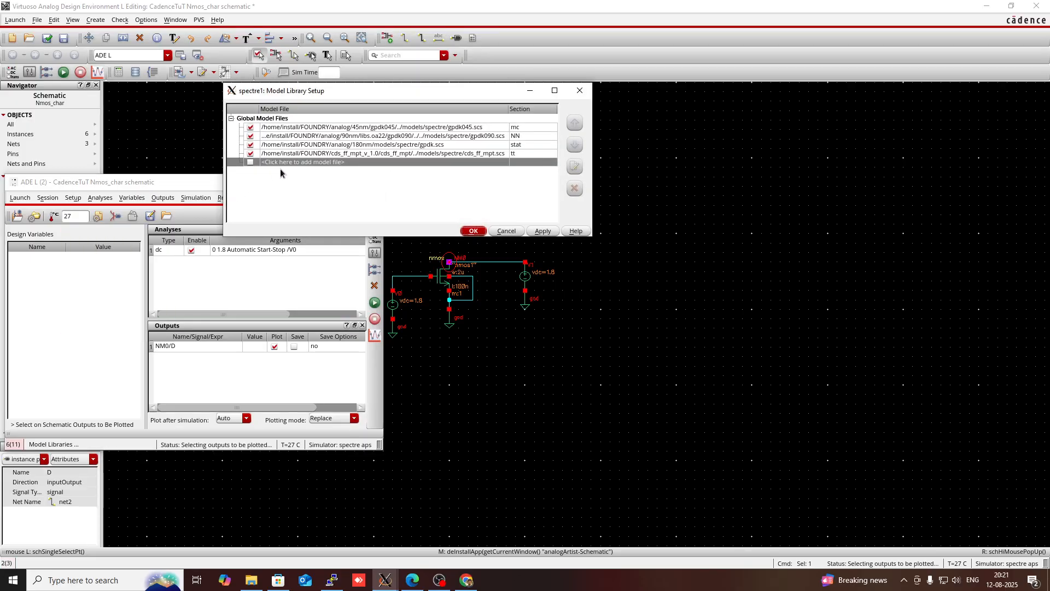
click(251, 153)
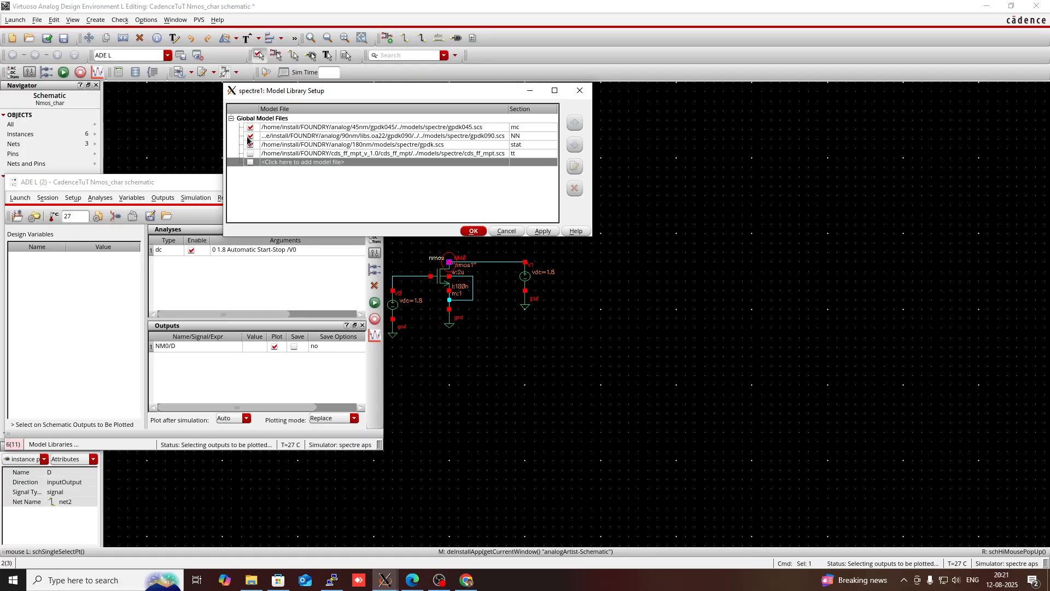
click(250, 135)
click(473, 232)
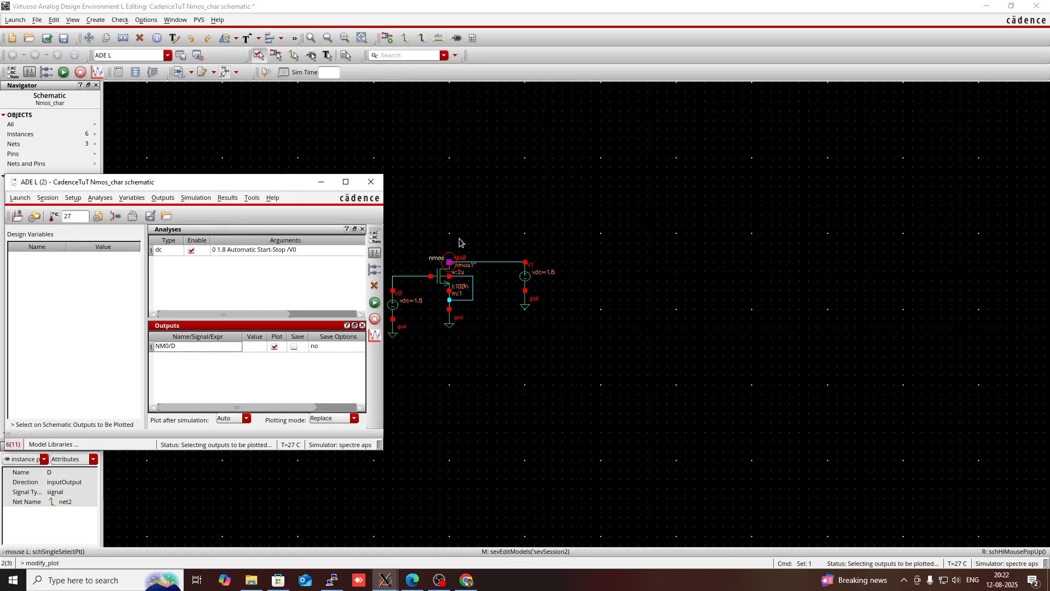
Netlist and run the simulation, then view the drain current plot maximized before minimizing it
click(376, 306)
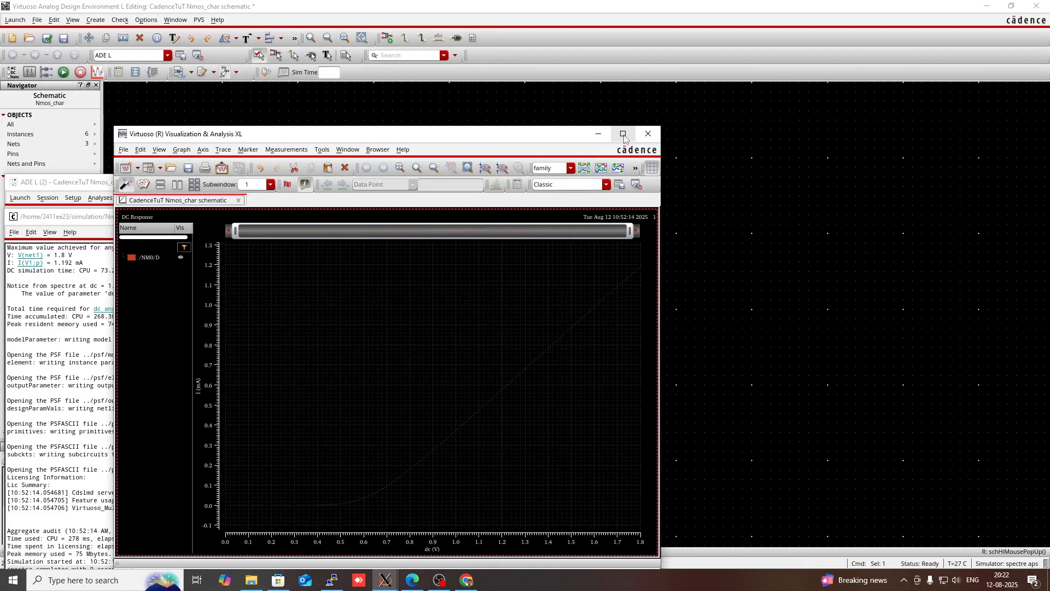
click(623, 134)
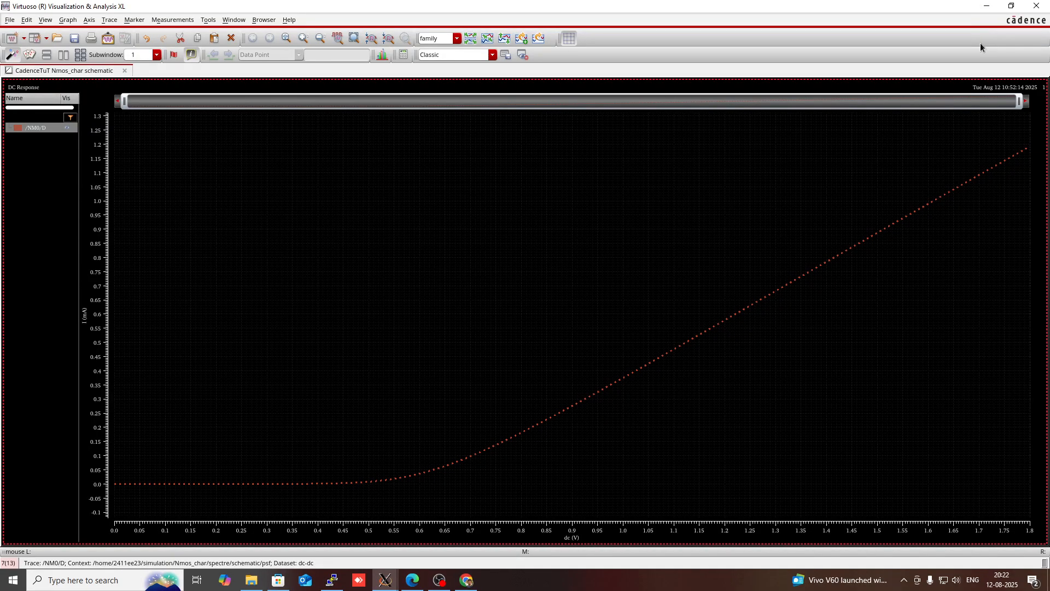
click(988, 5)
Back in the schematic, set the drain source V1's DC voltage to the variable vds
click(689, 233)
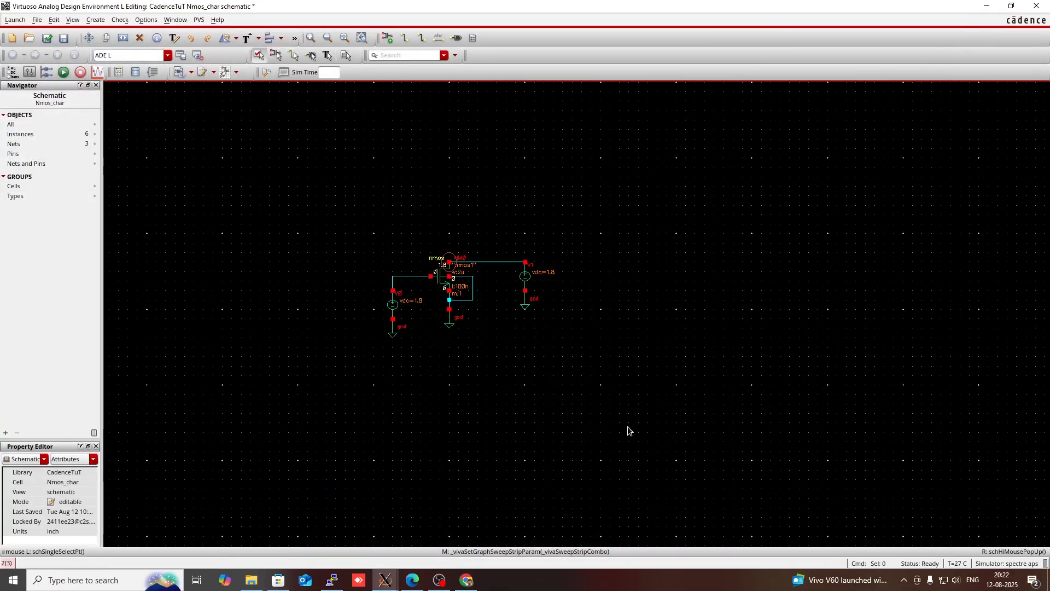
mouse_move(386, 581)
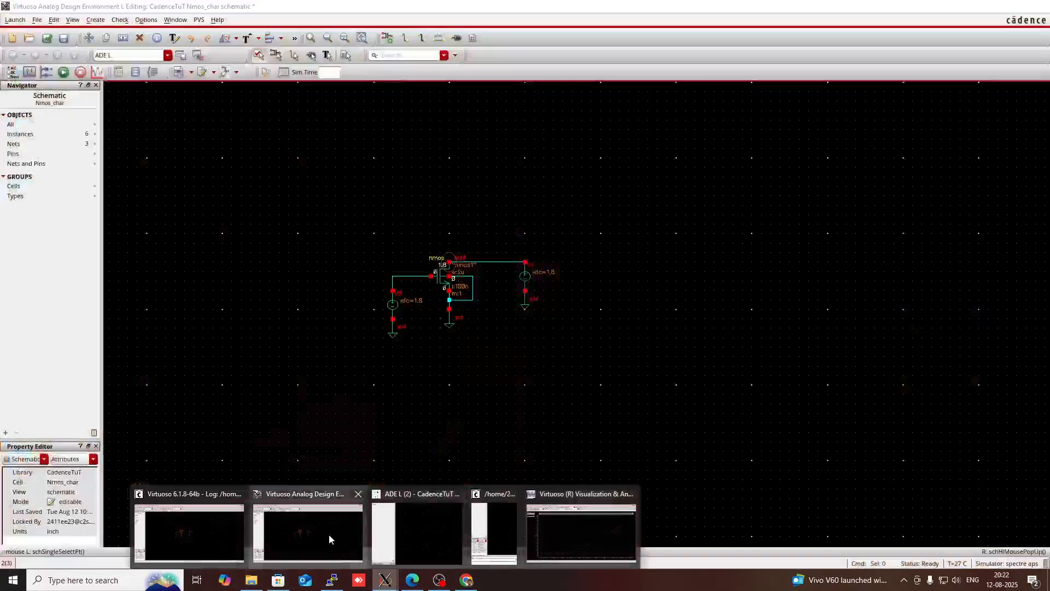
click(329, 534)
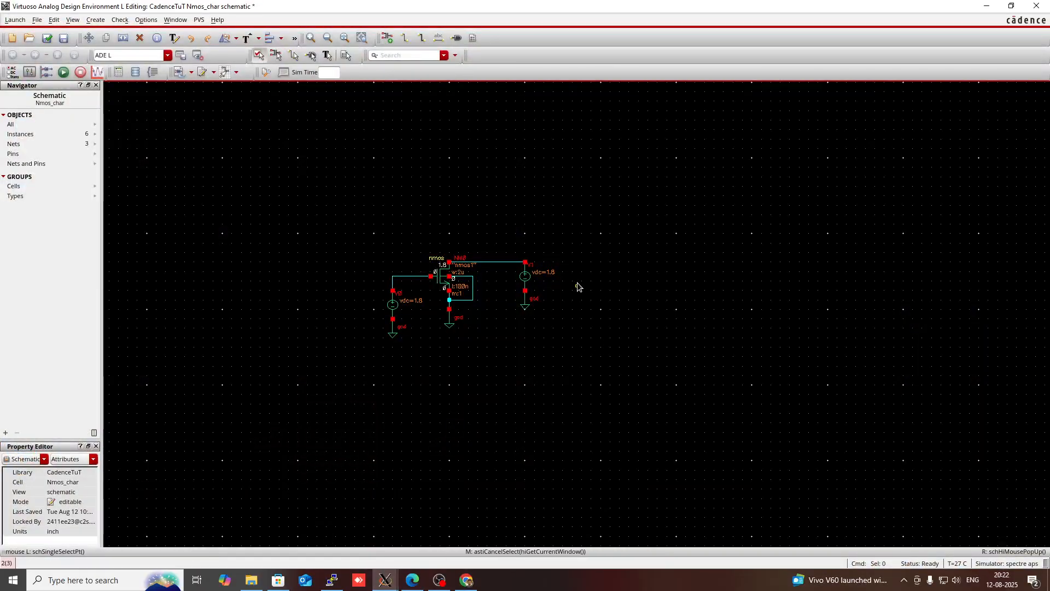
click(525, 280)
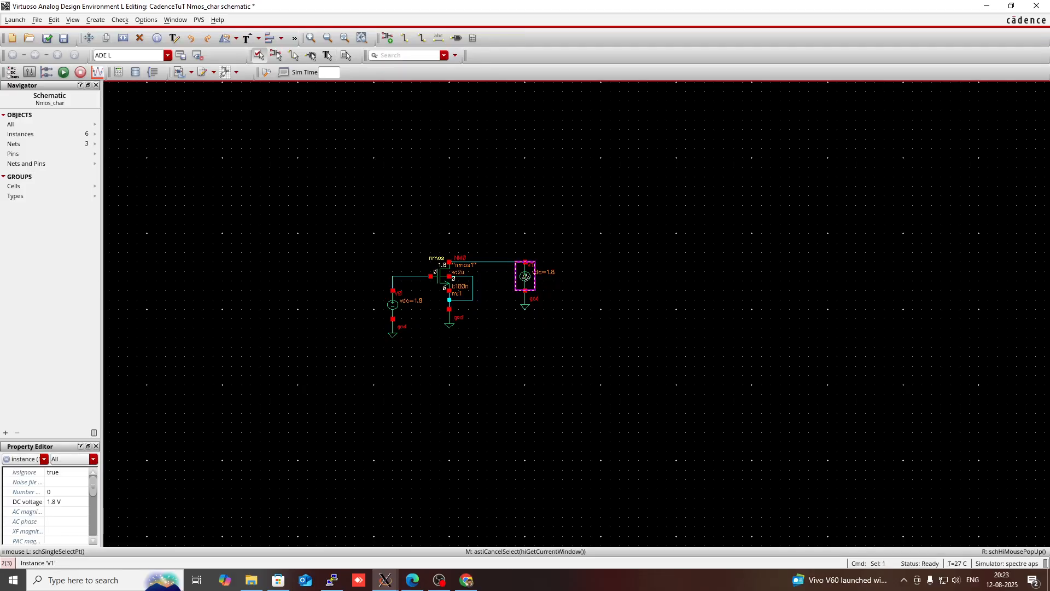
key(q)
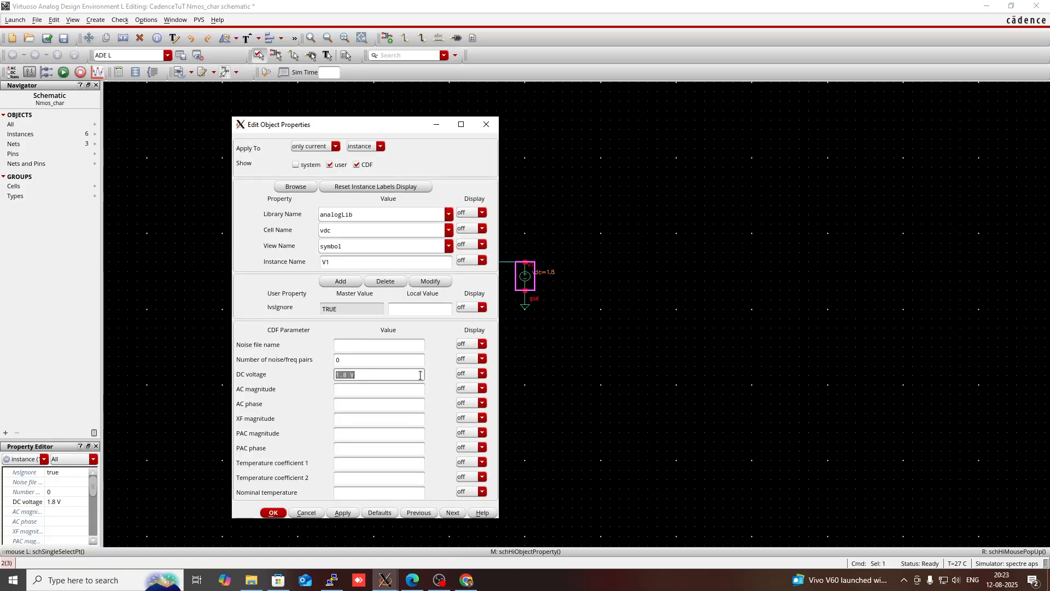
click(361, 374)
key(BackSpace)
key(BackSpace)
key(BackSpace)
text(vds)
key(Return)
click(587, 349)
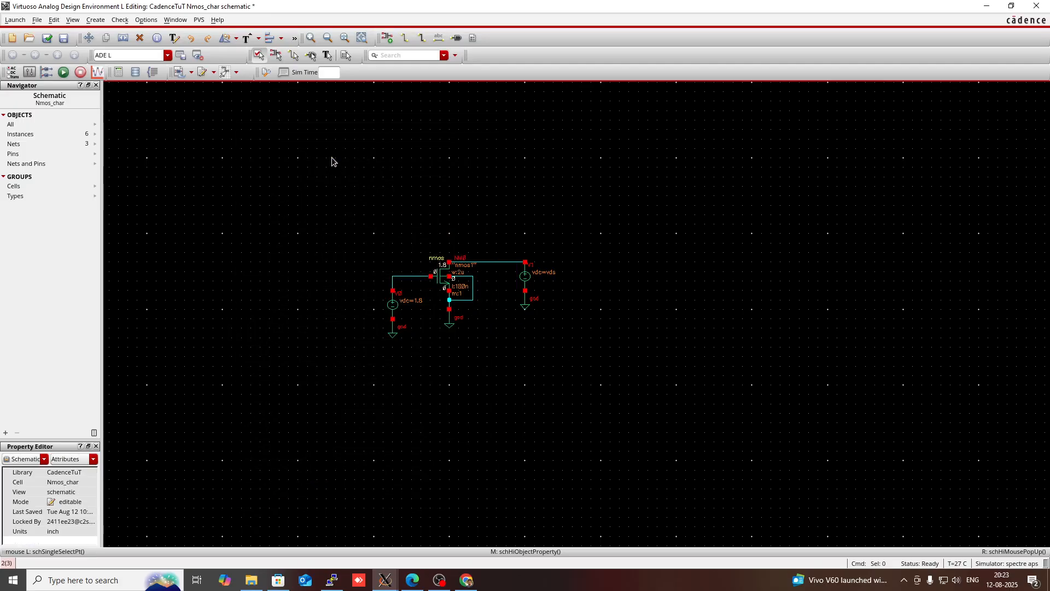
Check and save the schematic and return to the ADE L window
click(47, 39)
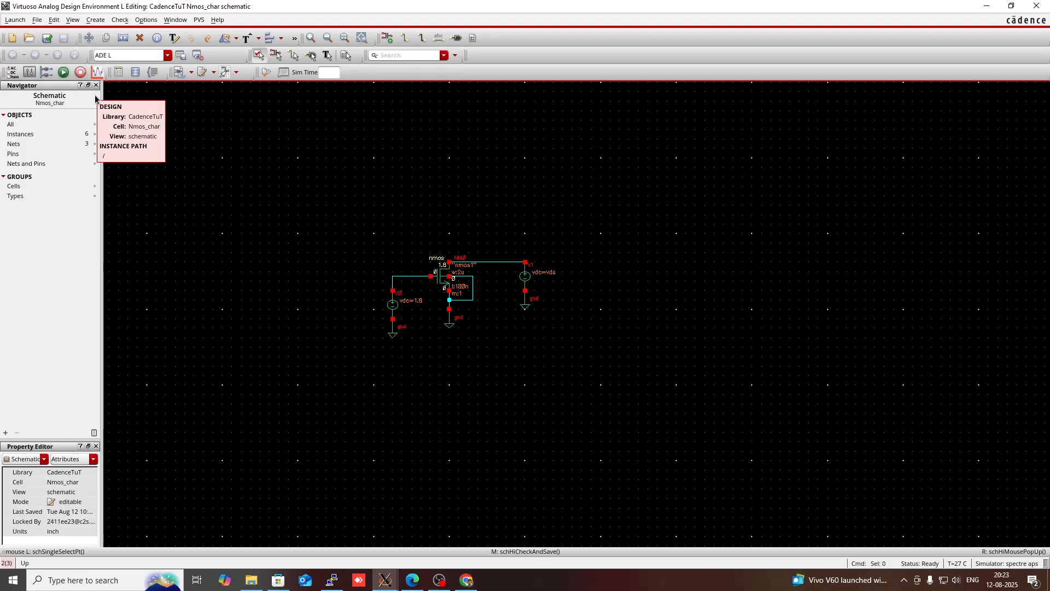
click(378, 584)
click(569, 527)
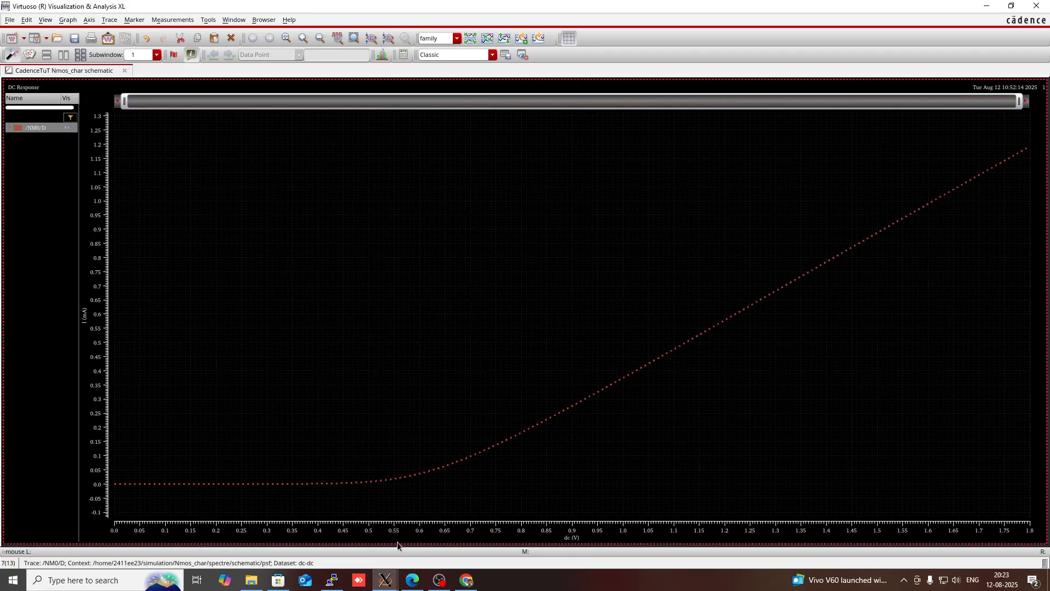
mouse_move(384, 581)
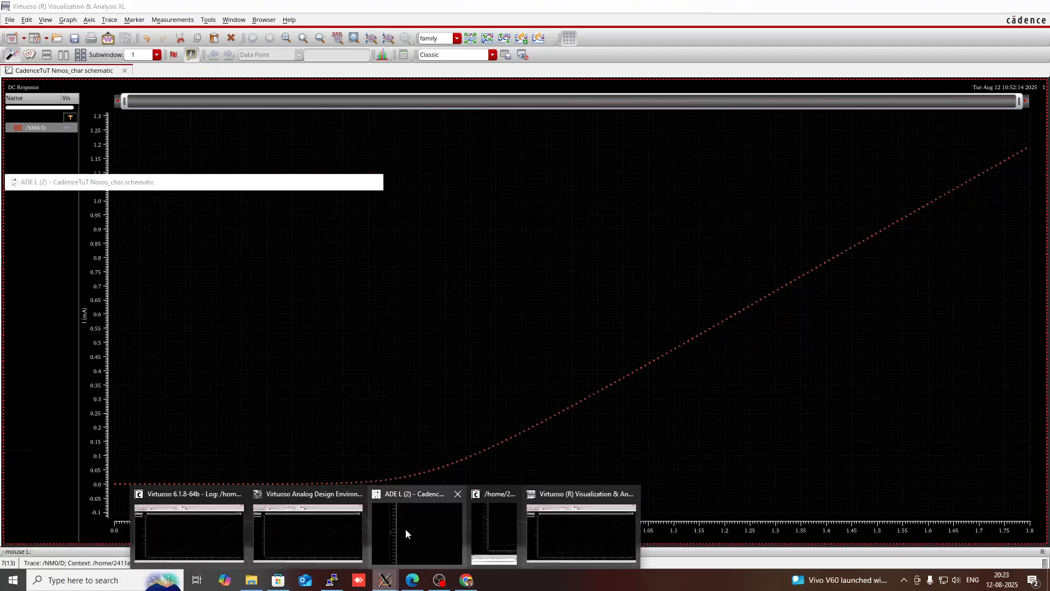
click(405, 529)
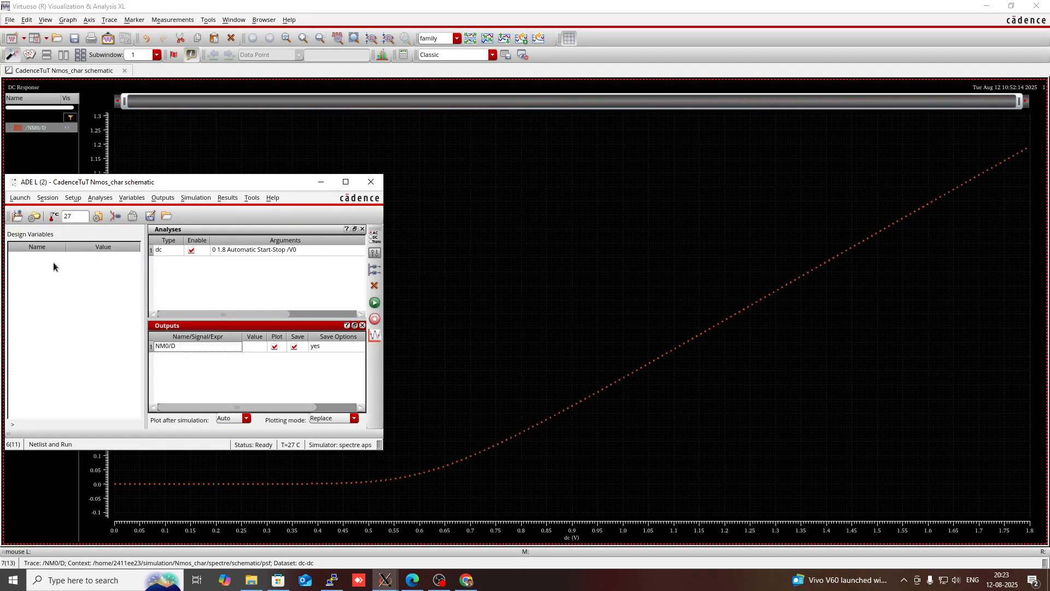
Copy the design variables from the cellview and set vds to 1.8
right_click(62, 314)
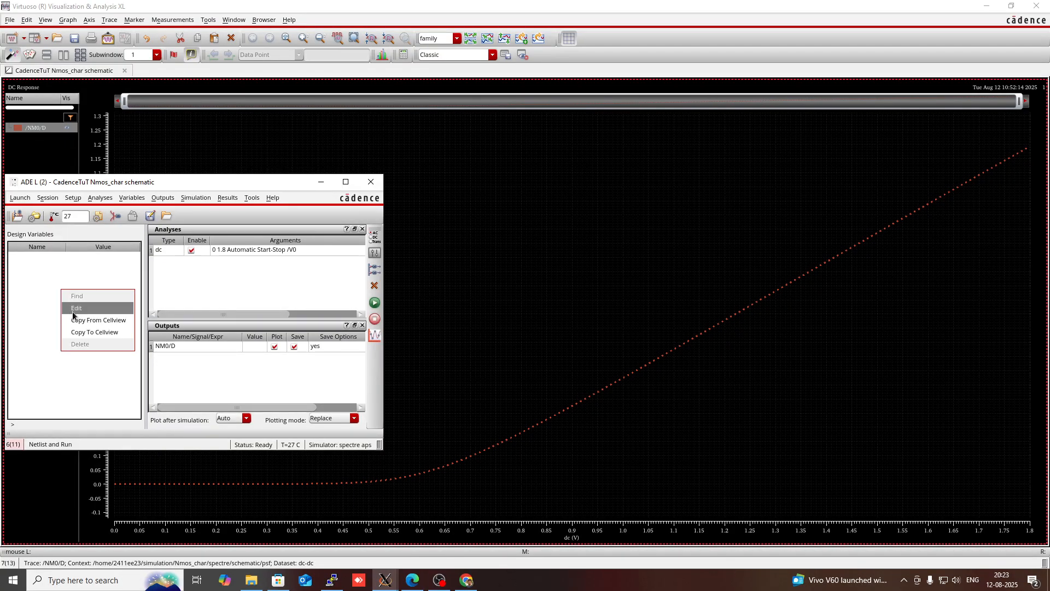
click(76, 321)
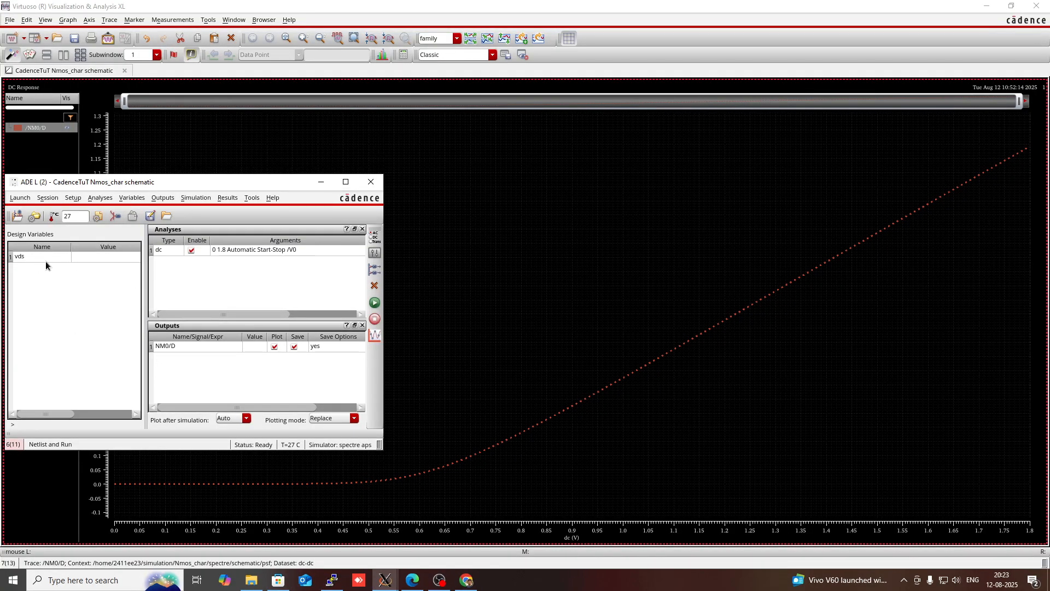
double_click(74, 256)
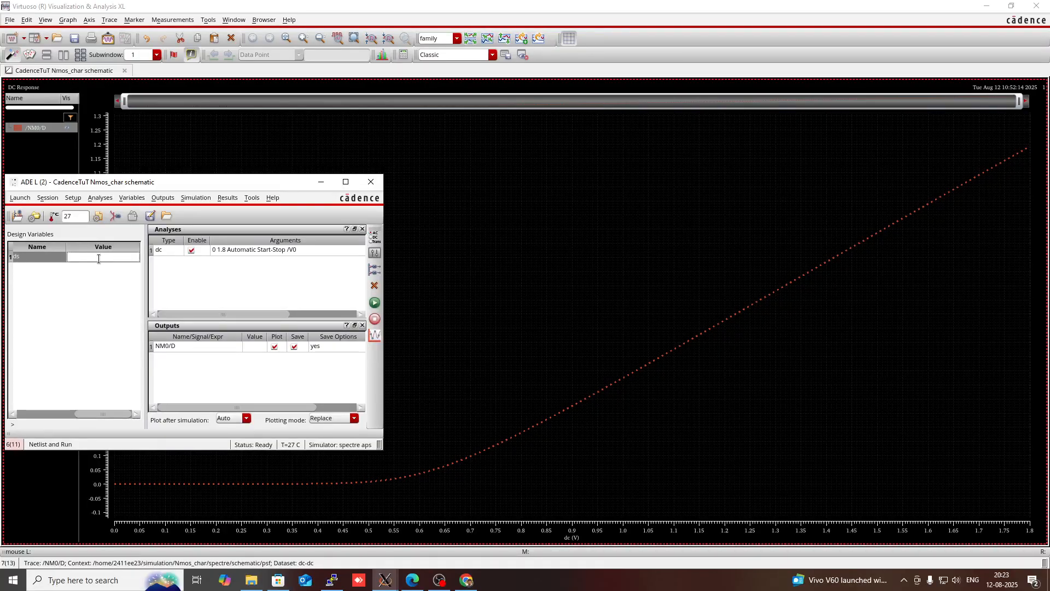
text(1.8)
key(Return)
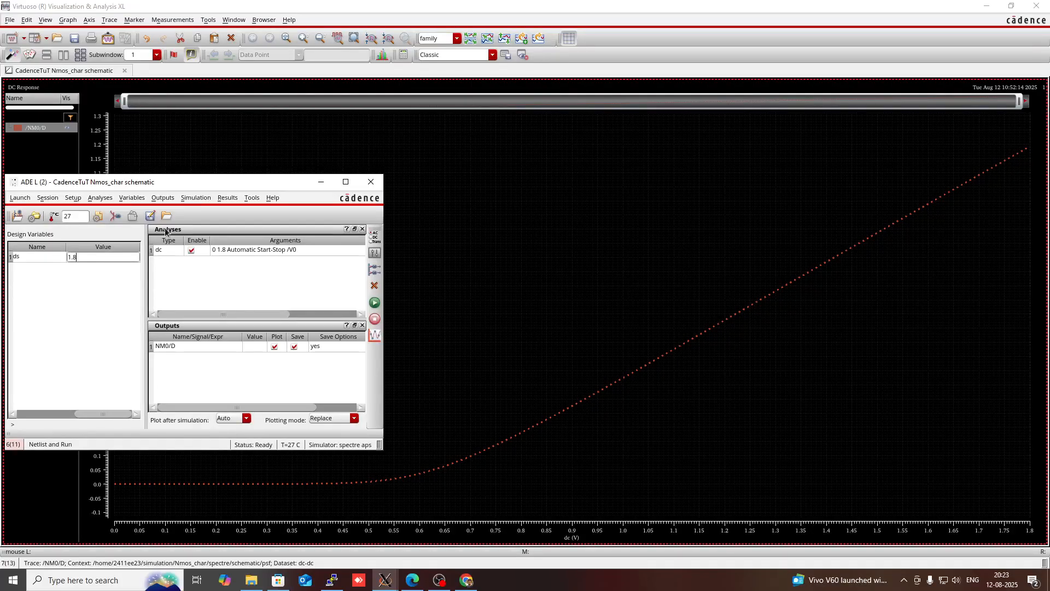
Open Parametric Analysis and add vds as the variable to sweep
click(96, 291)
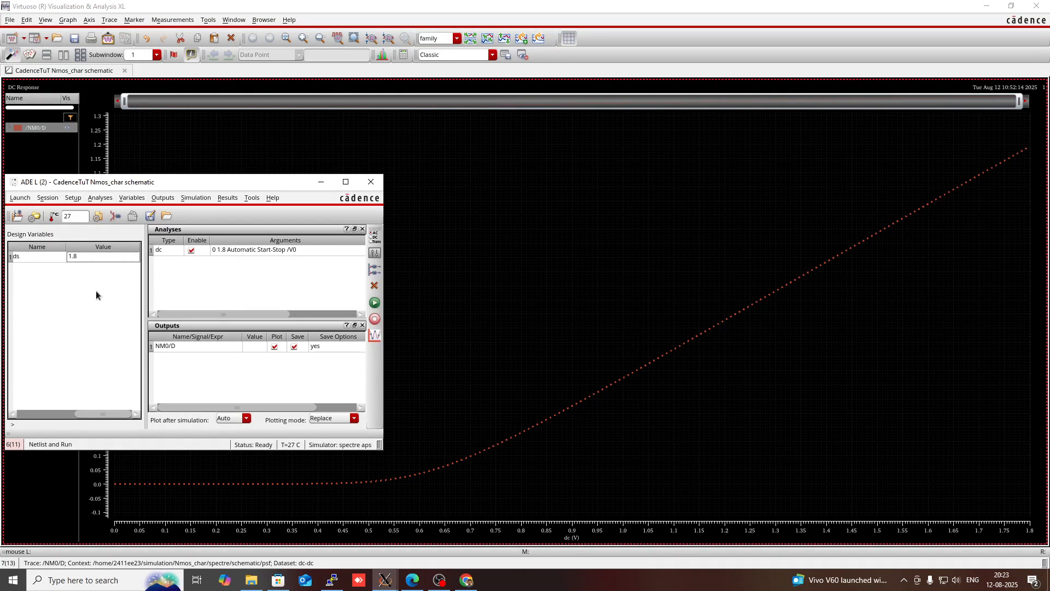
click(252, 198)
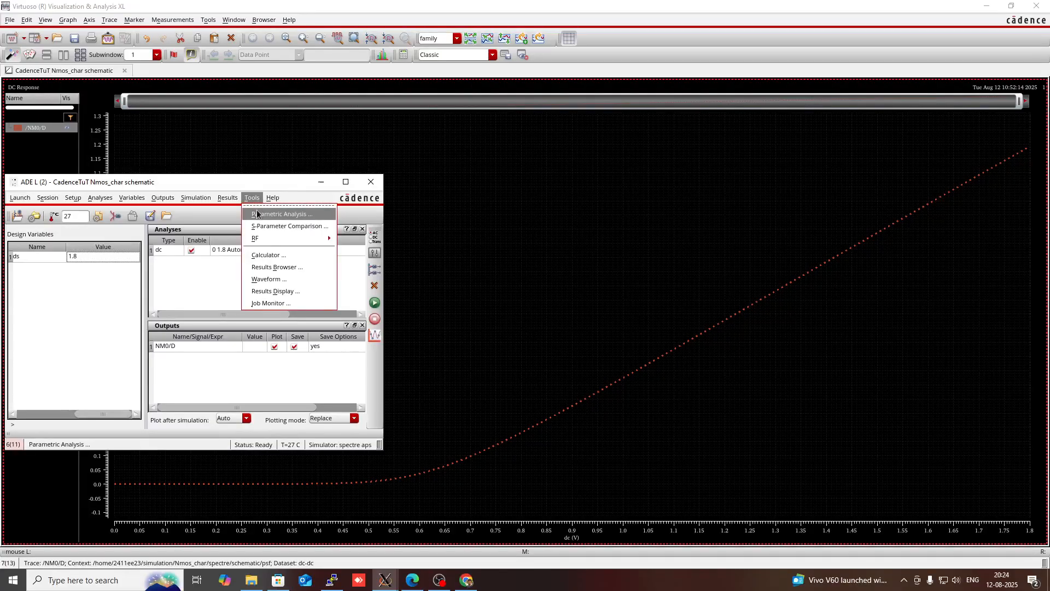
click(257, 214)
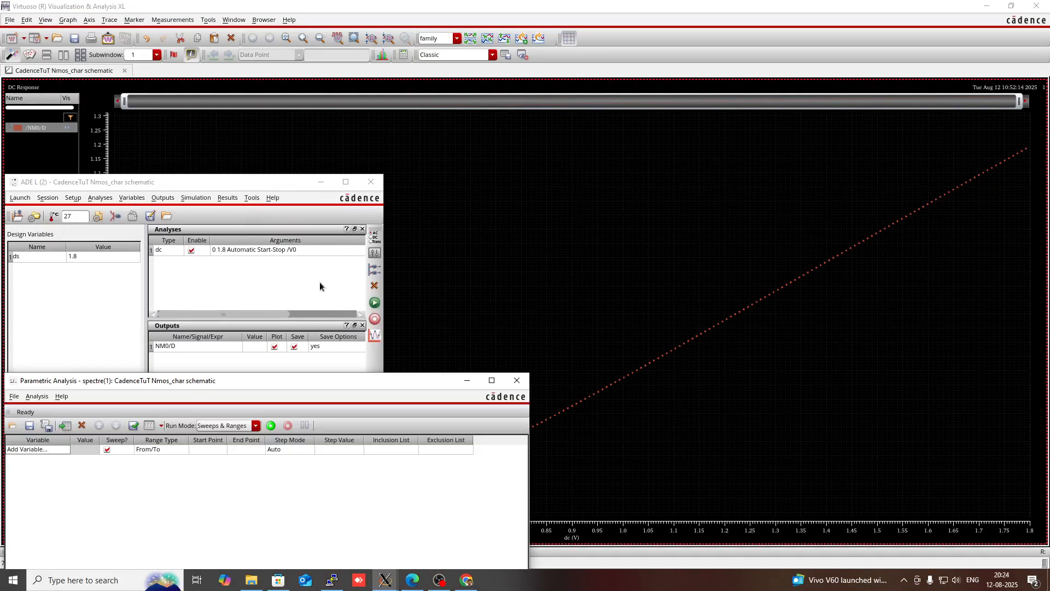
click(47, 451)
click(48, 450)
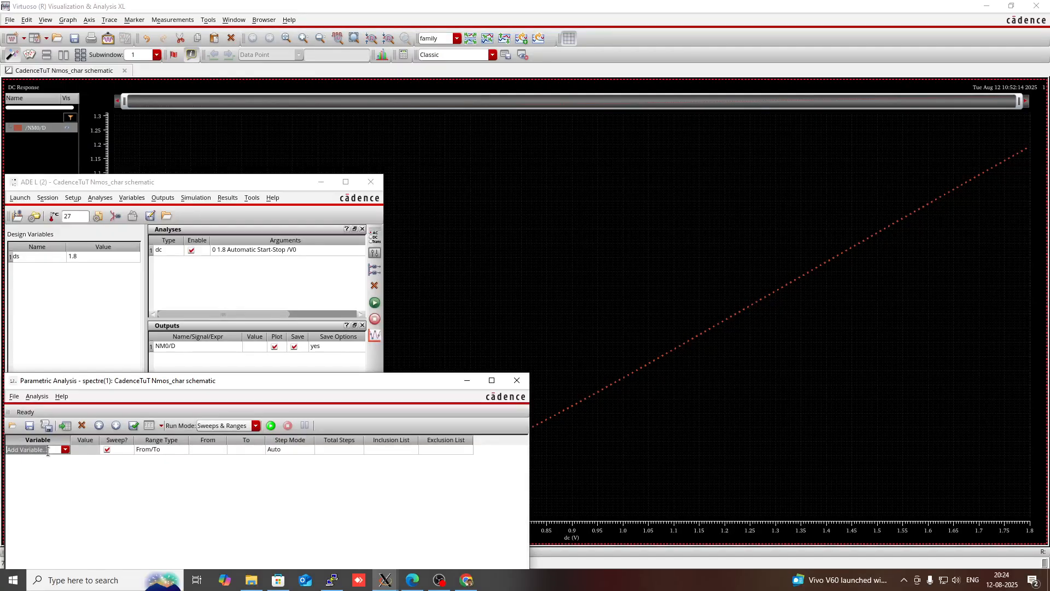
click(65, 449)
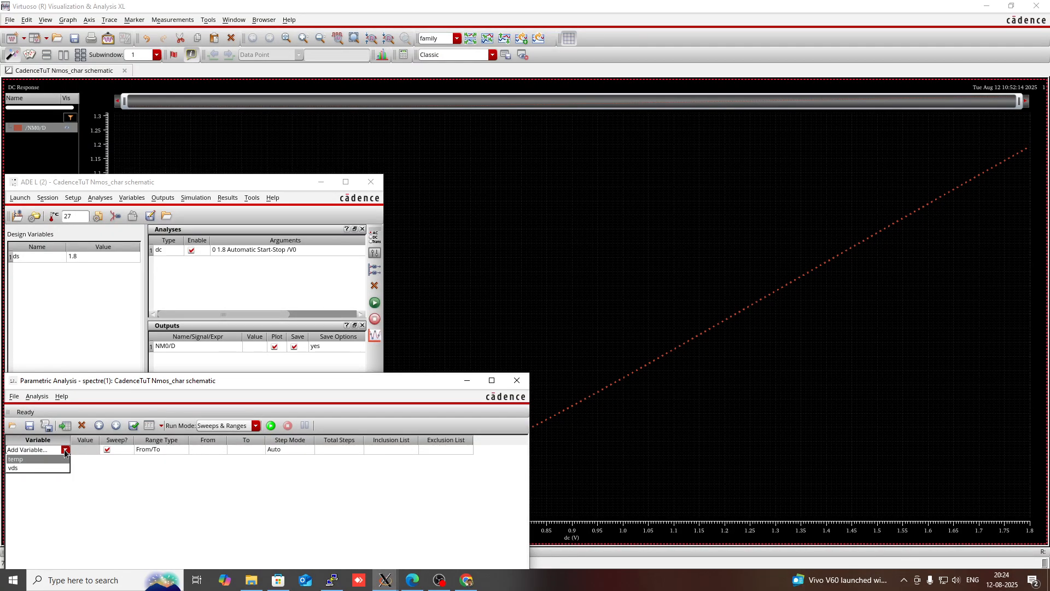
click(43, 468)
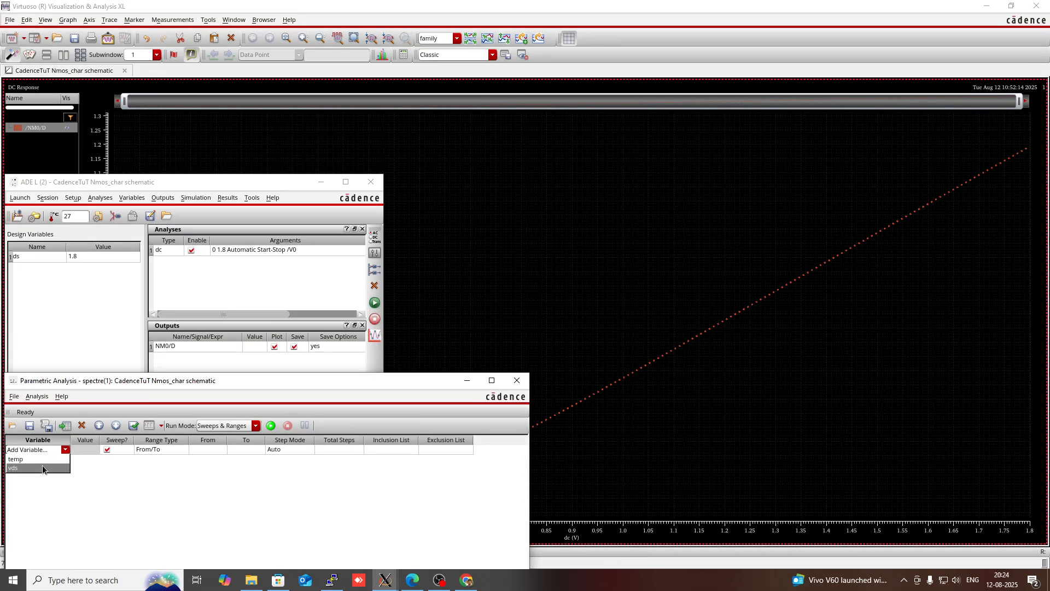
Set the vds sweep range from 0 to 1.8
click(83, 449)
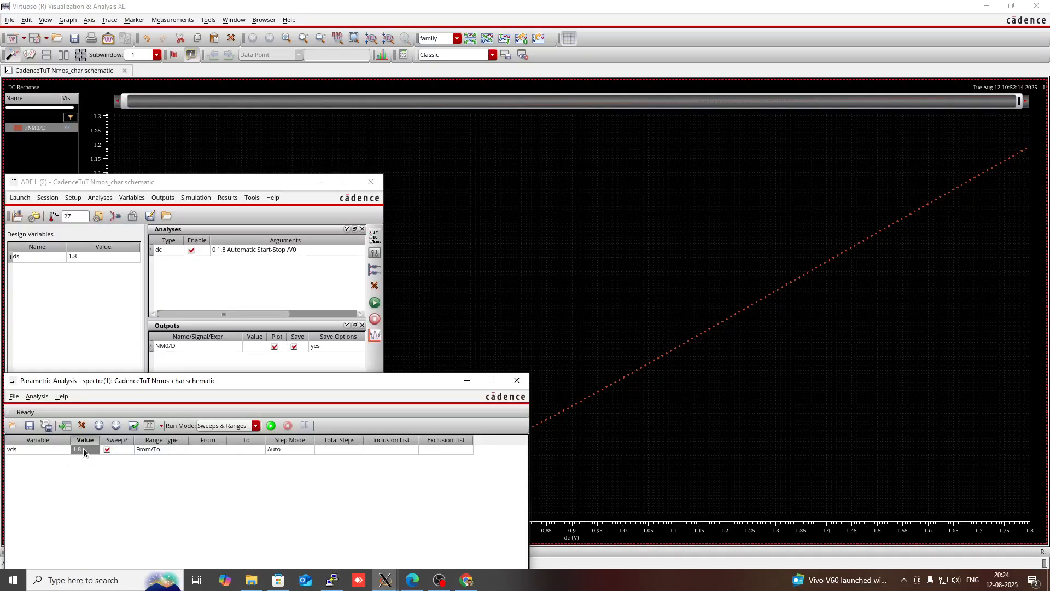
click(222, 448)
text(0)
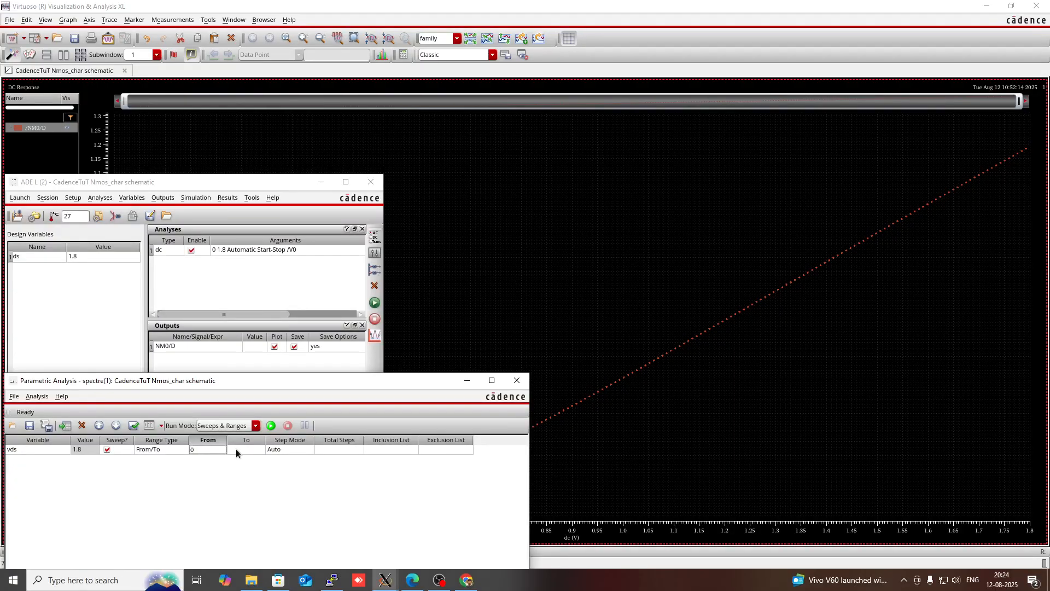
click(235, 449)
text(1.8)
click(346, 449)
click(344, 450)
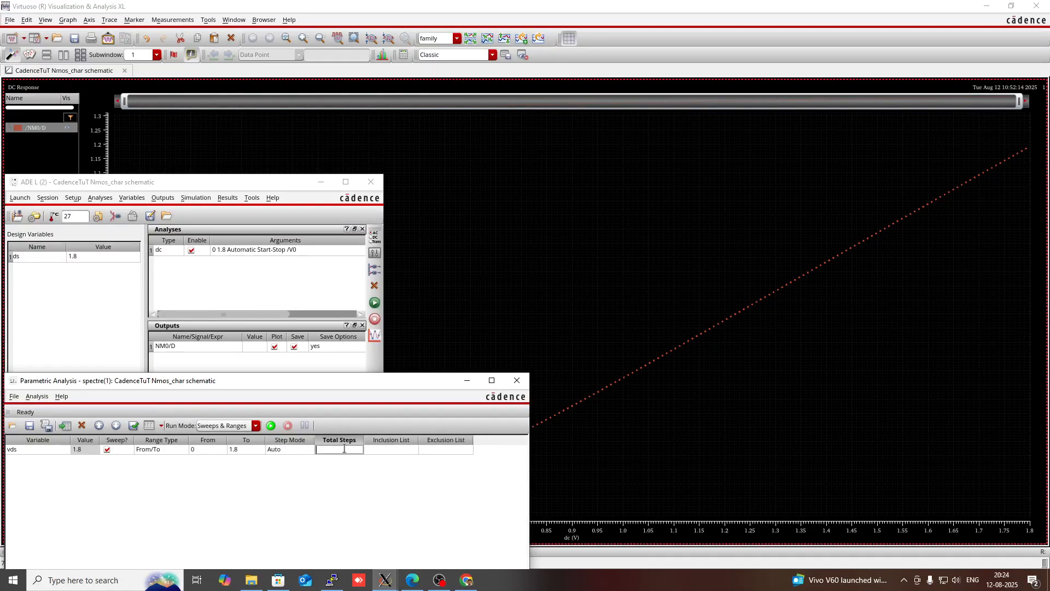
Set the sweep's step mode to Linear Steps with a step size of 0.3
click(281, 450)
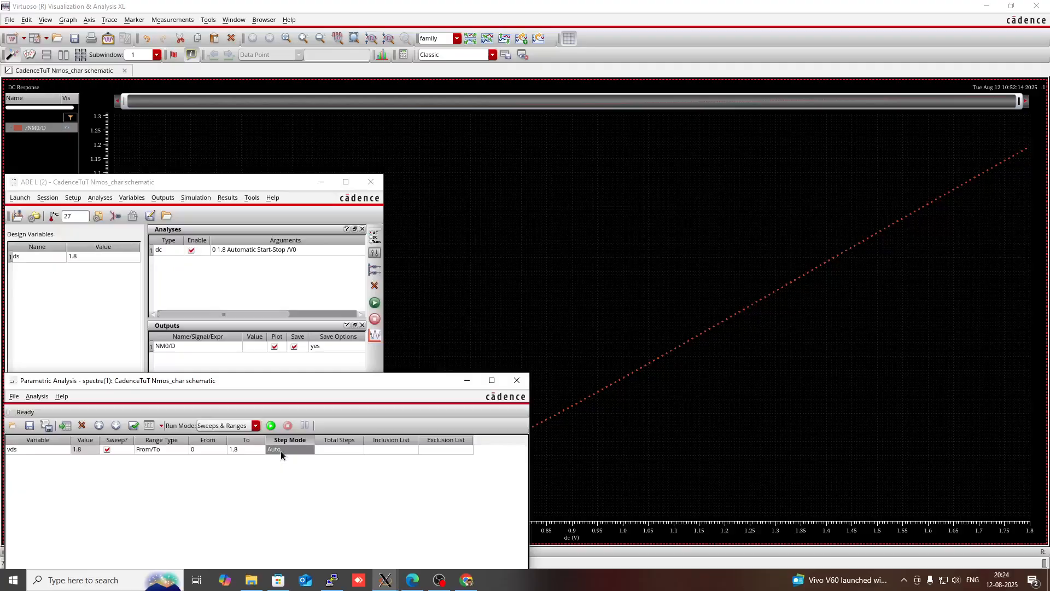
click(308, 450)
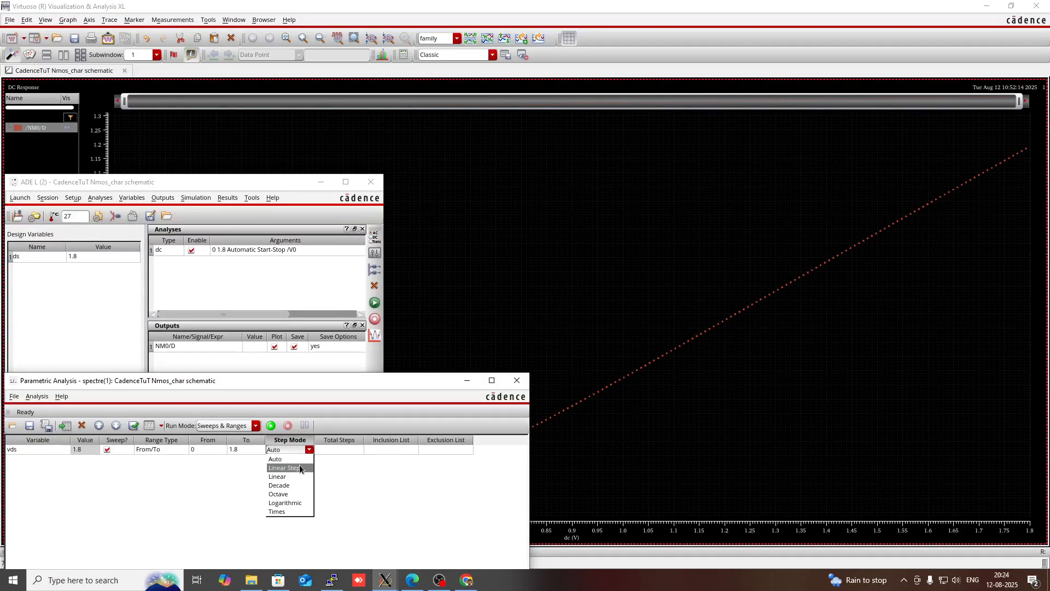
click(300, 468)
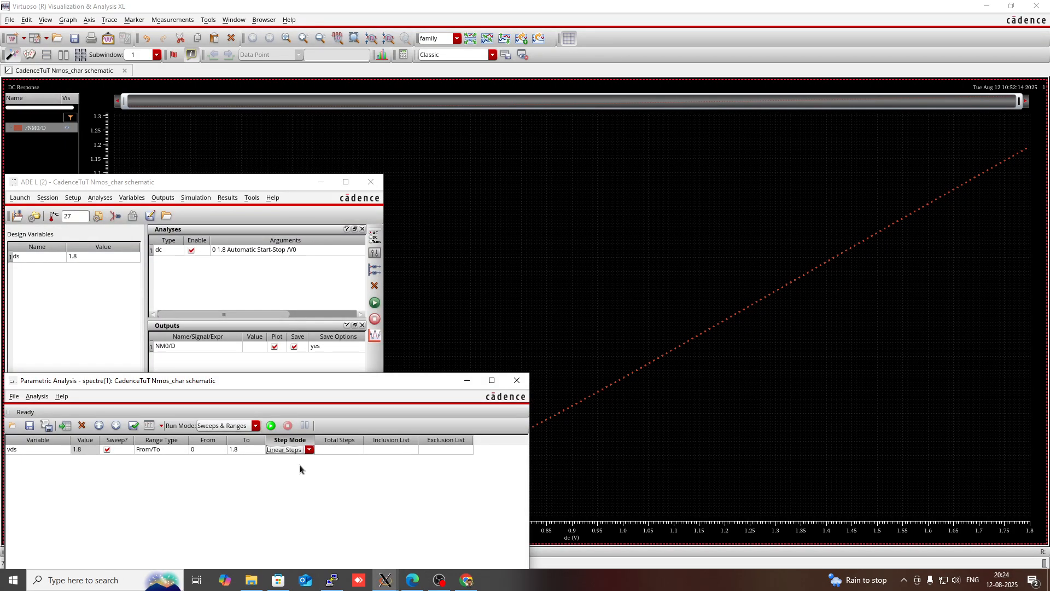
click(324, 449)
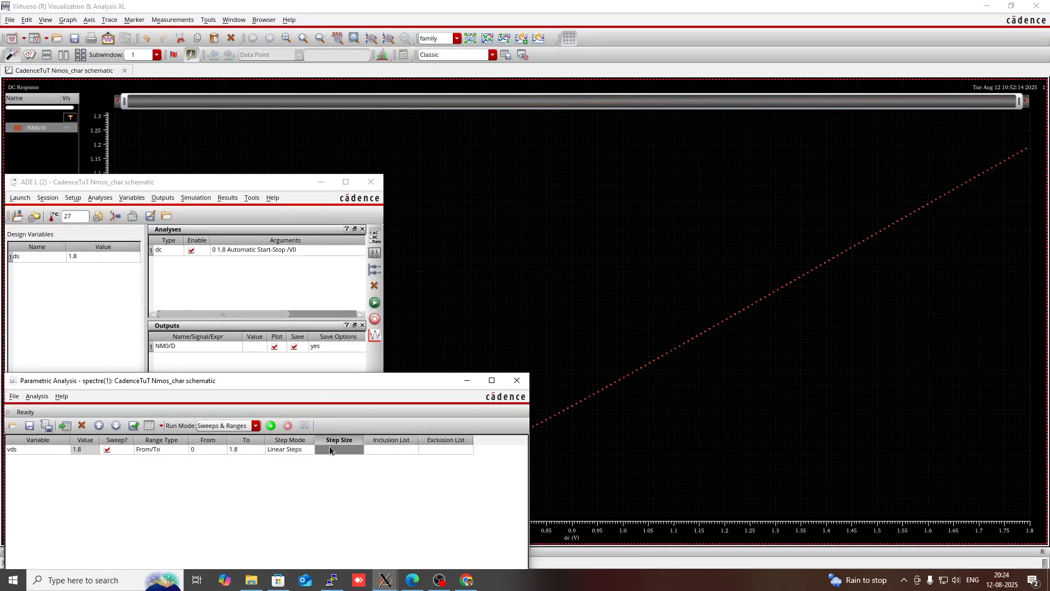
click(328, 449)
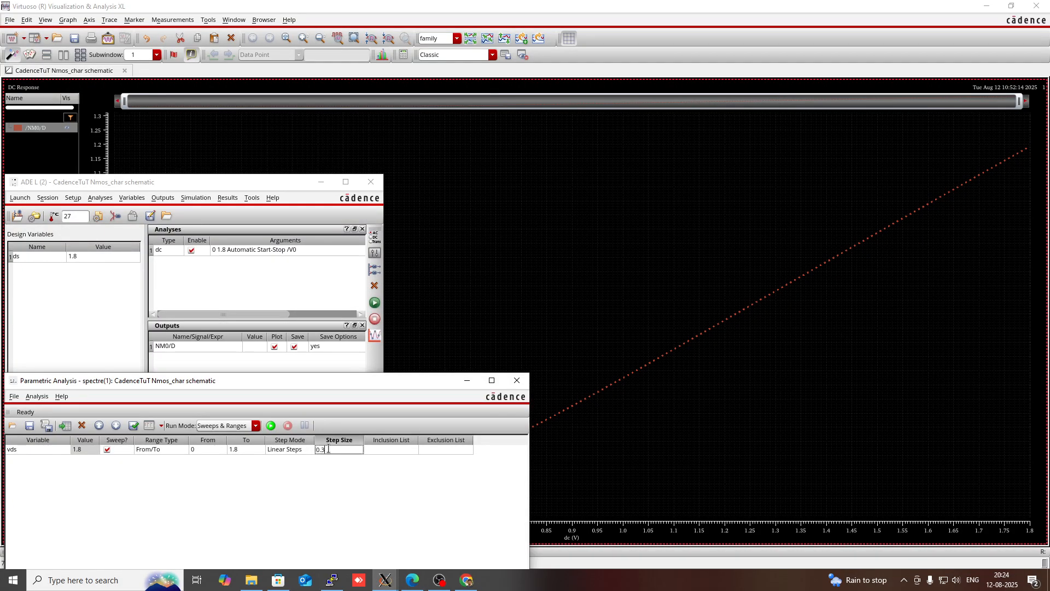
key(Return)
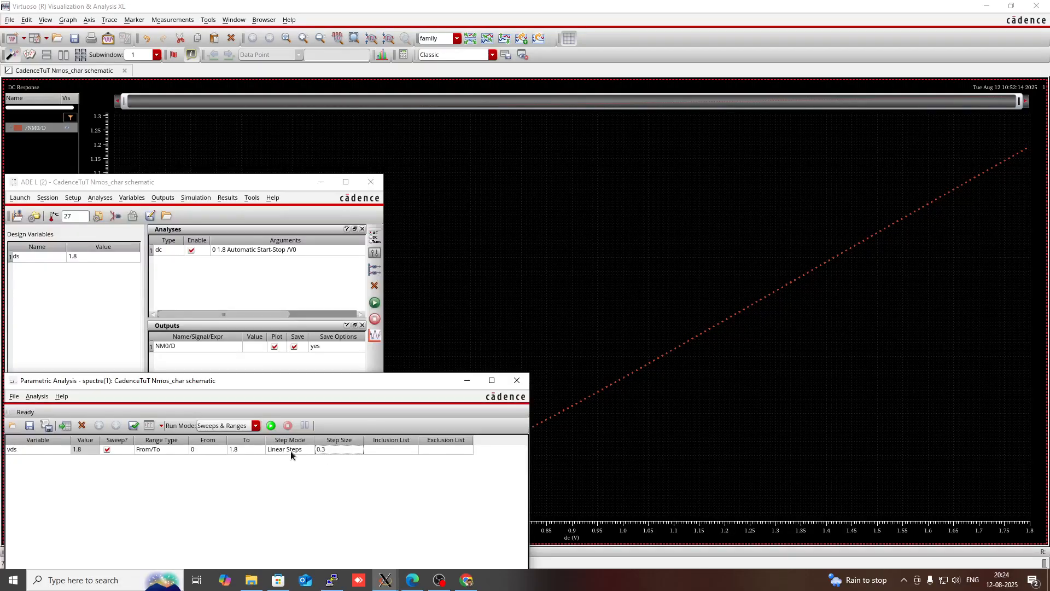
Run the parametric analysis and switch to the waveform window showing the drain current family
click(271, 426)
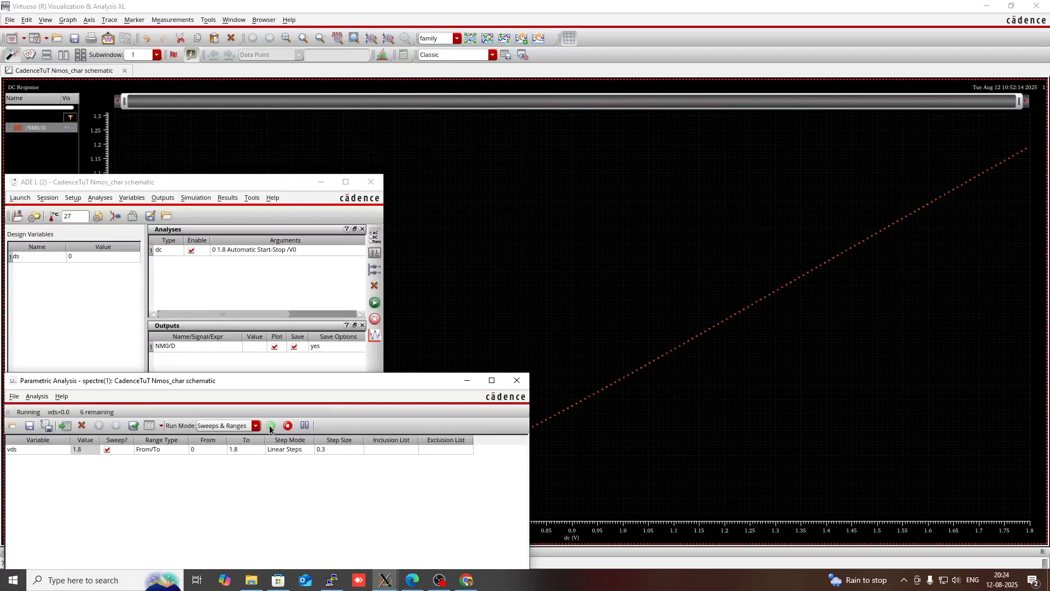
click(491, 380)
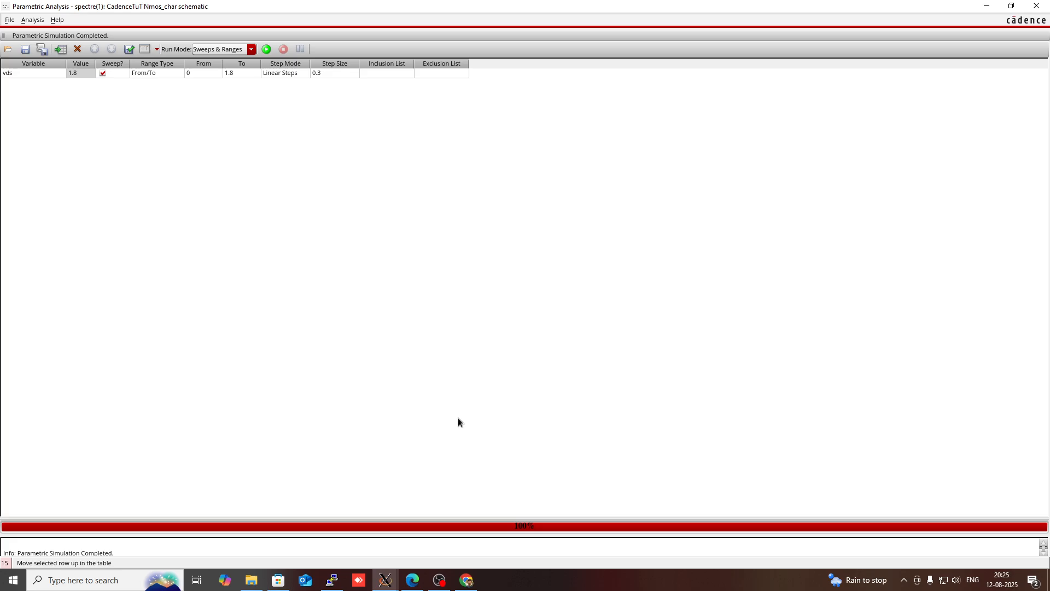
click(385, 580)
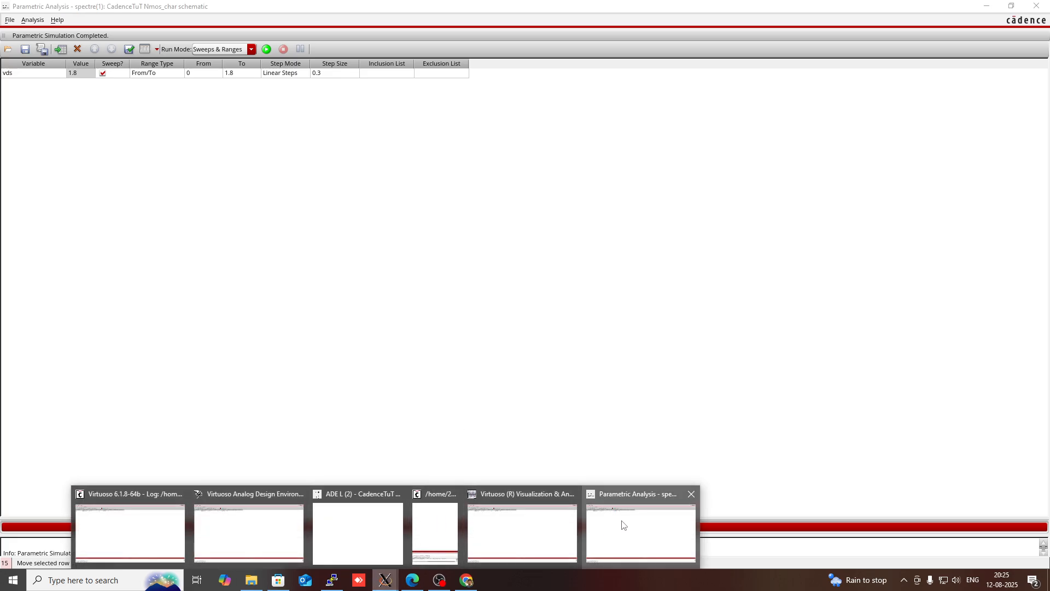
click(591, 526)
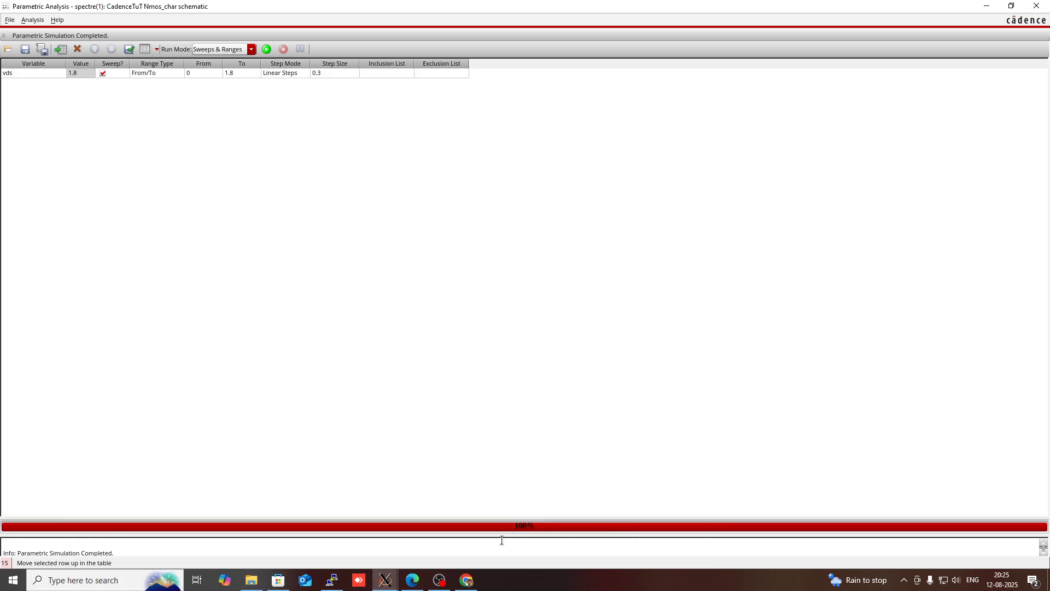
click(378, 582)
click(530, 549)
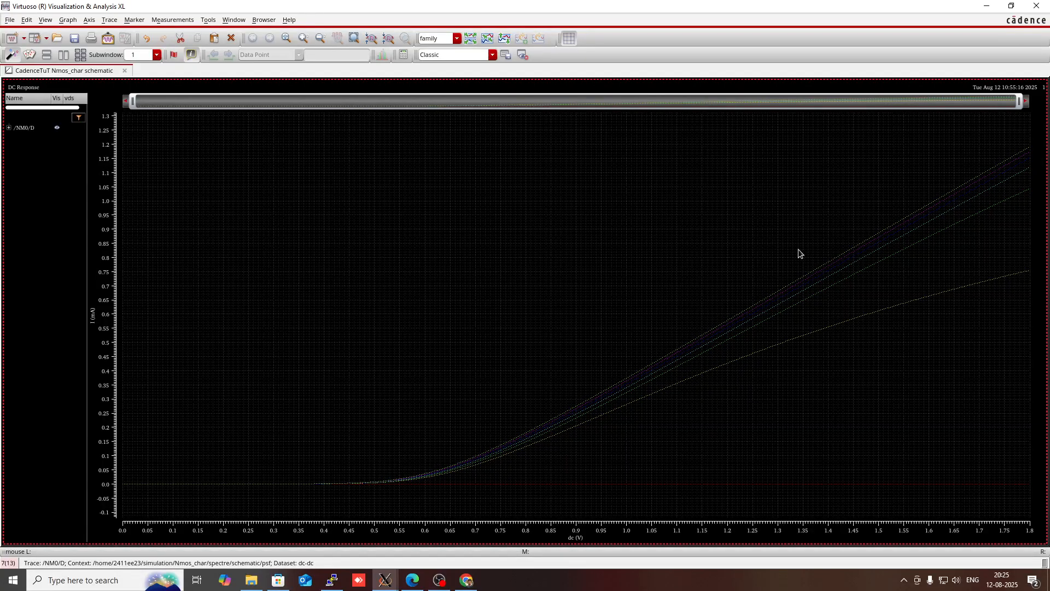
Examine the family of drain current curves and expand the /NM0/D trace to list each vds child trace
mouse_move(760, 483)
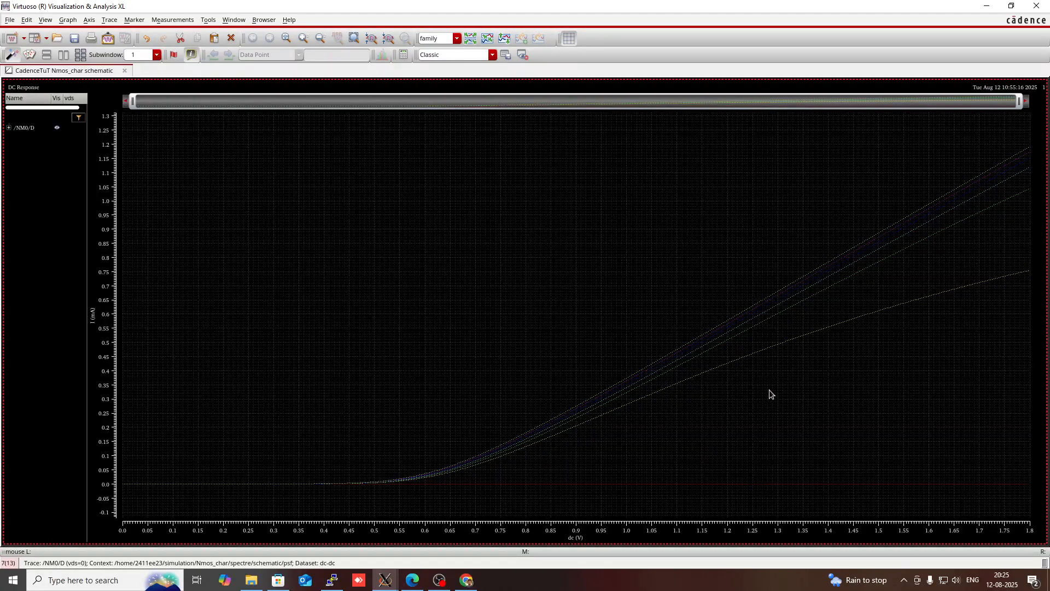
mouse_move(768, 344)
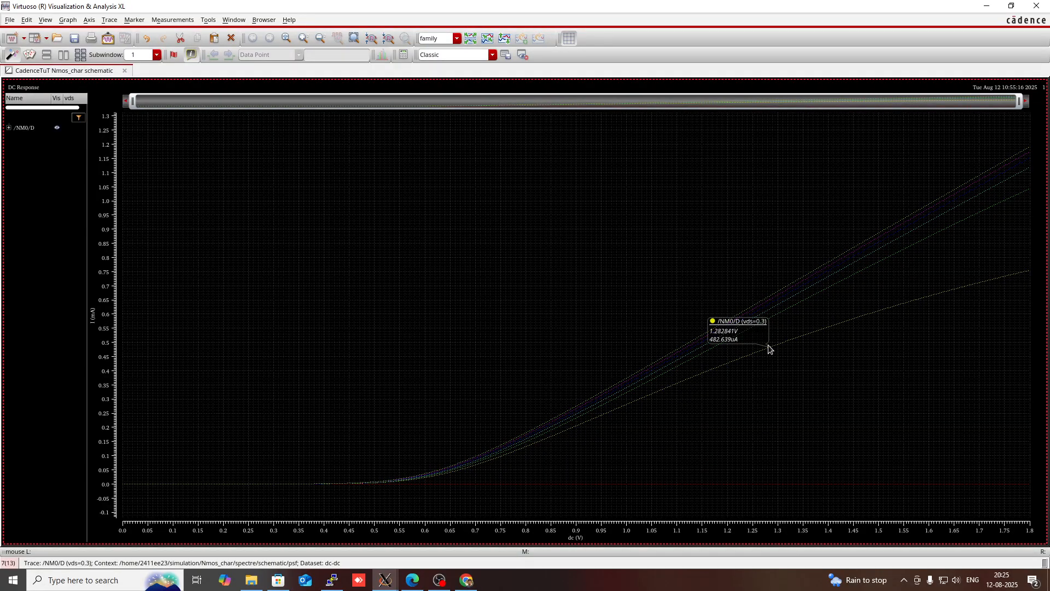
mouse_move(768, 317)
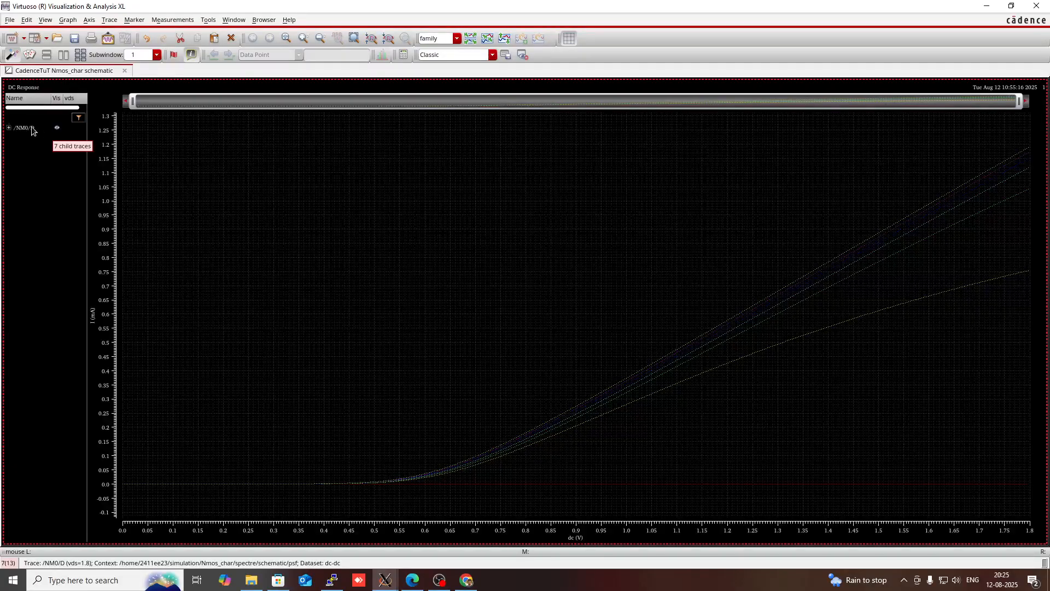
click(9, 127)
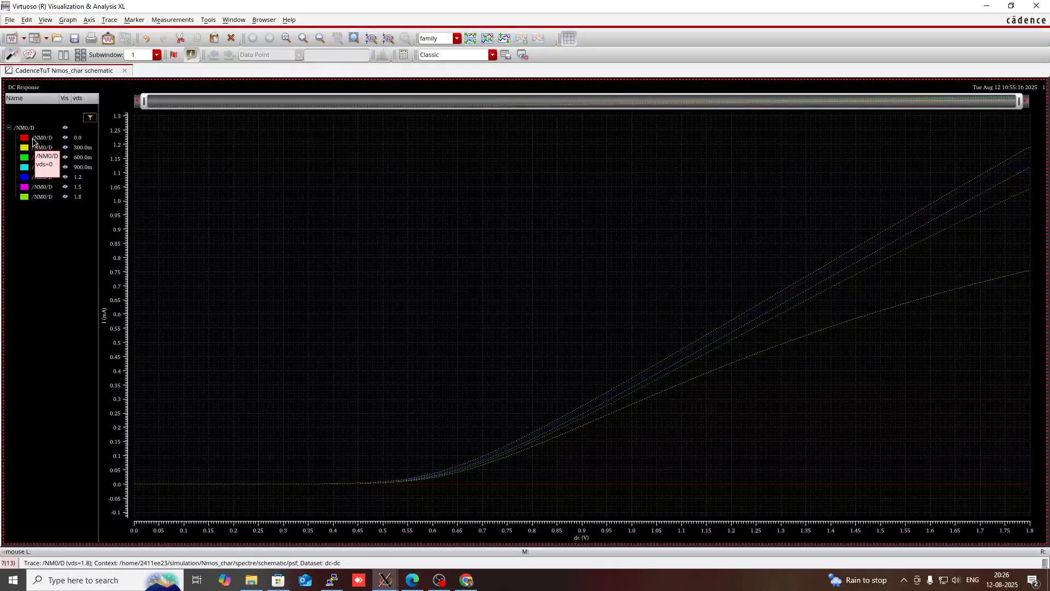
click(33, 138)
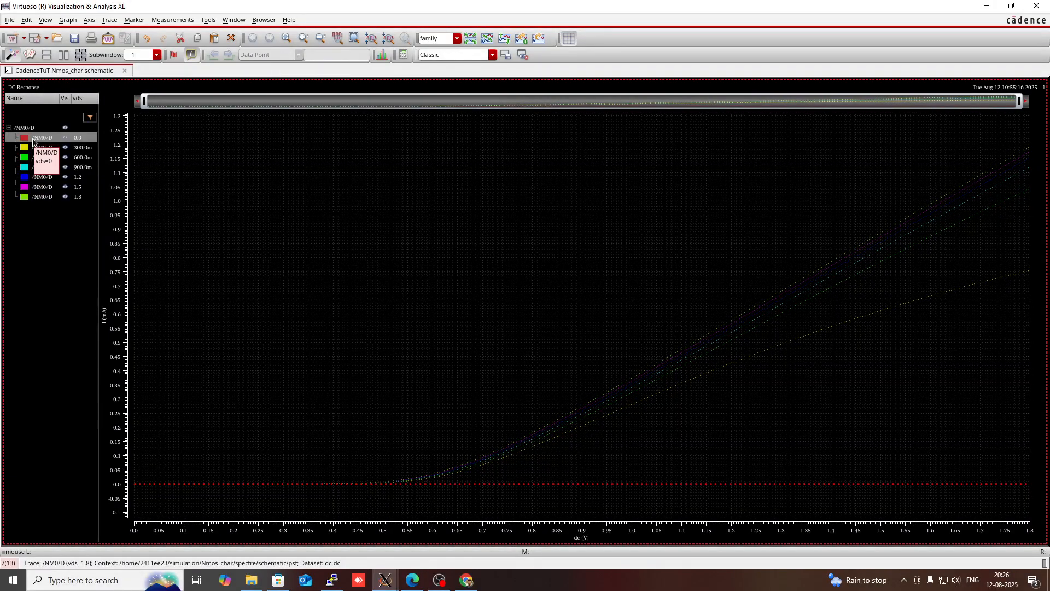
click(318, 316)
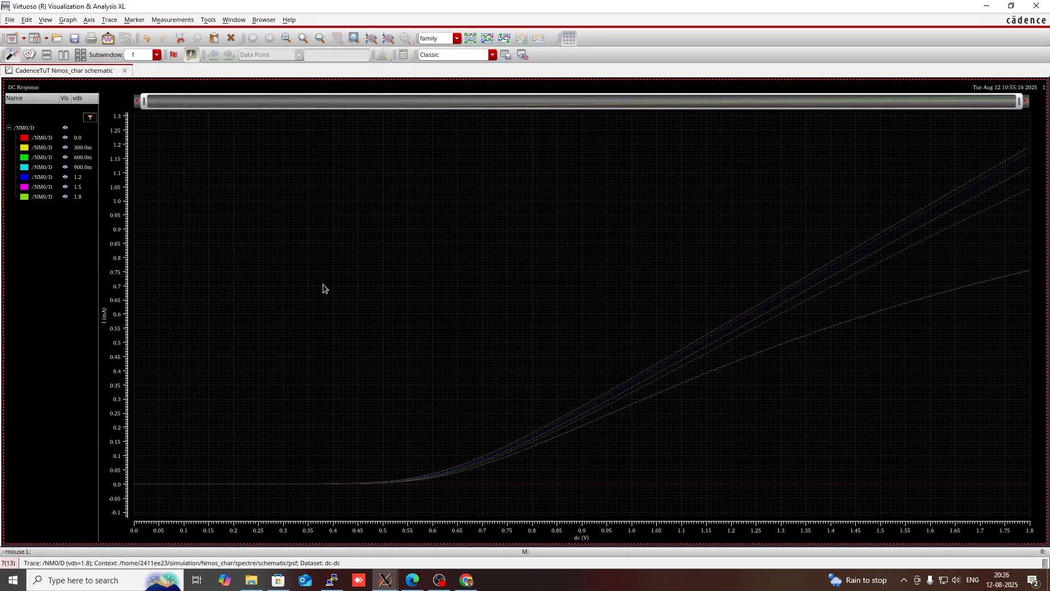